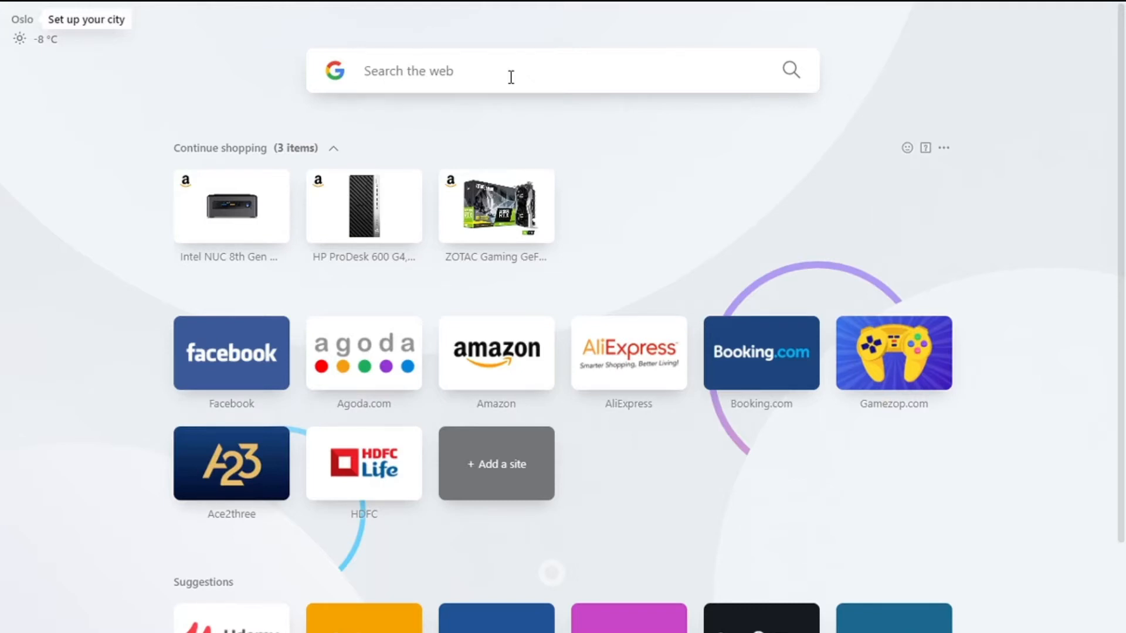
# Step: Search the web for "my sql download" and open the MySQL Installer for Windows page from MySQL Community Downloads
pyautogui.write('my sql d')
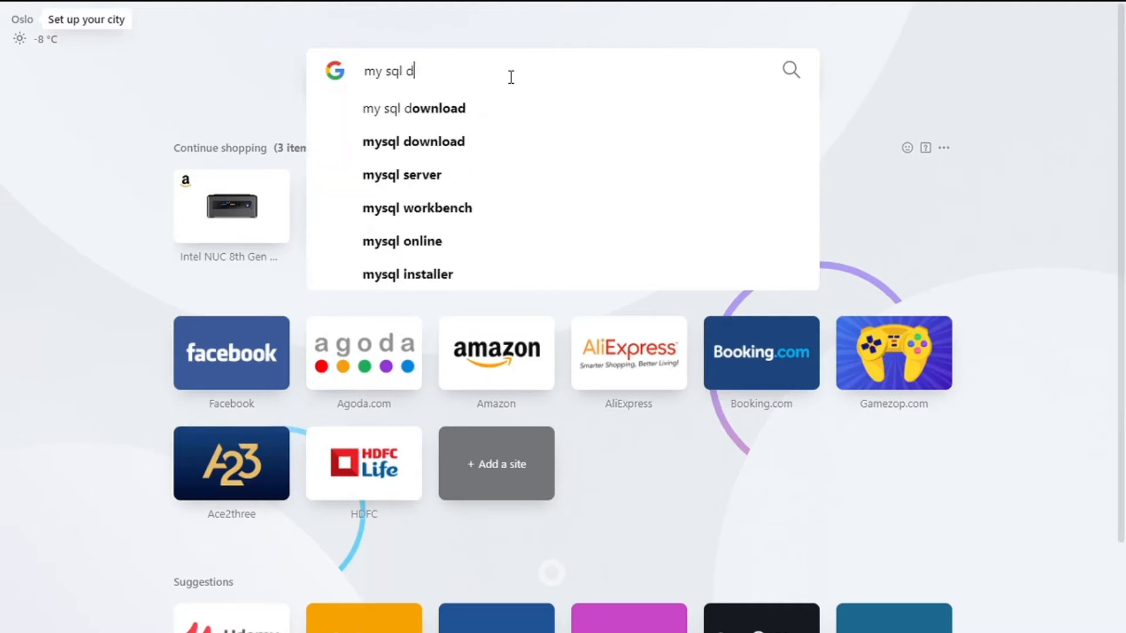
pyautogui.write('ownload')
pyautogui.press('Return')
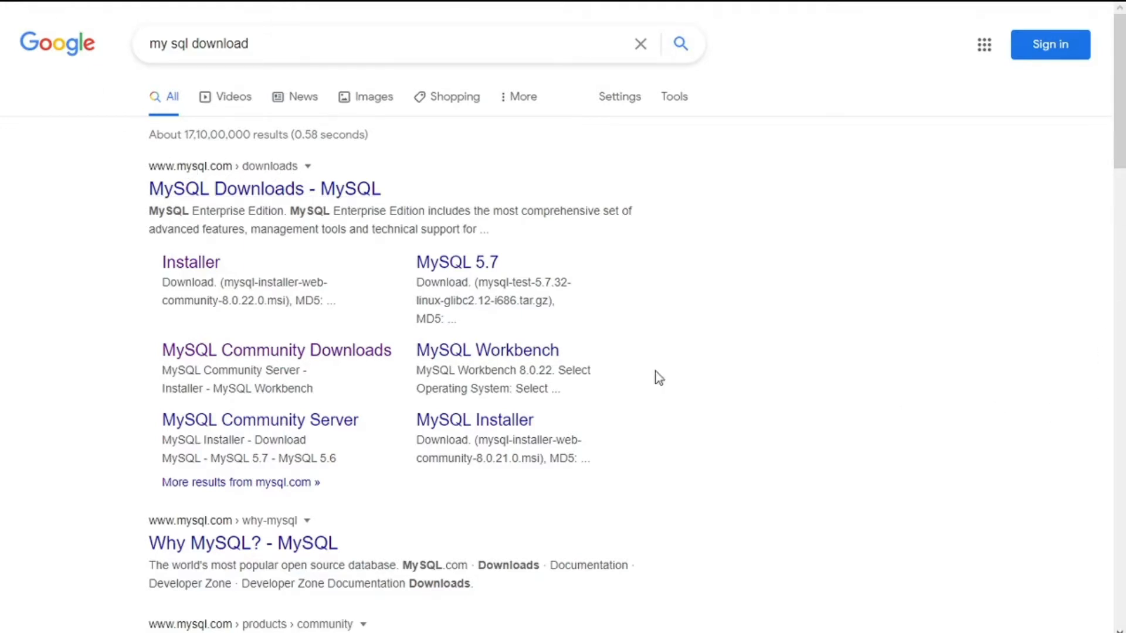
pyautogui.click(210, 354)
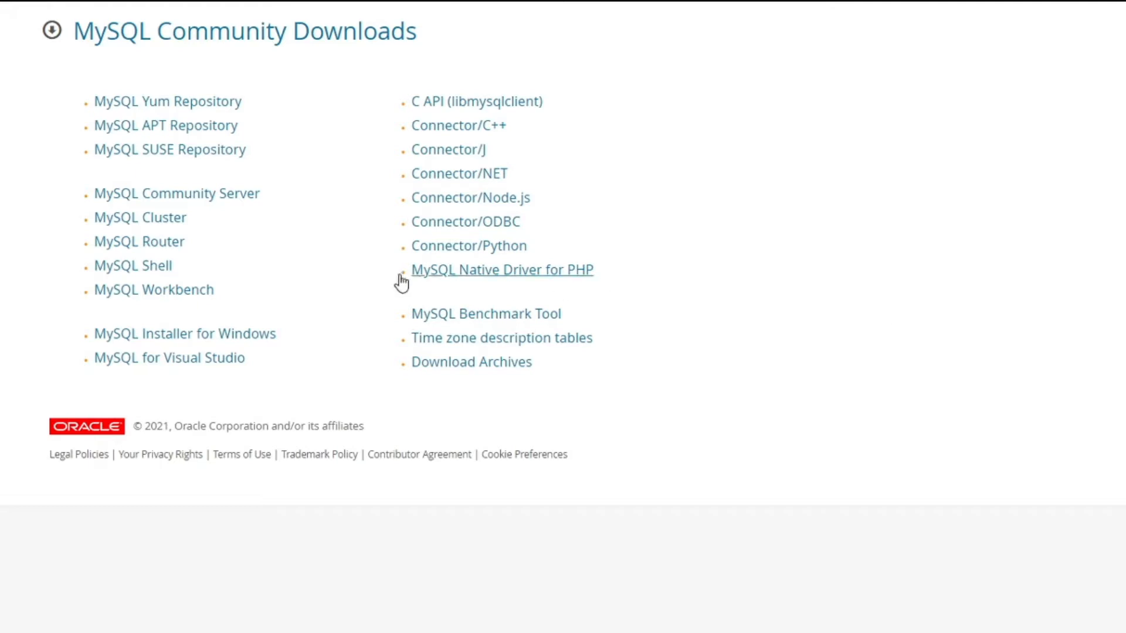
pyautogui.click(233, 346)
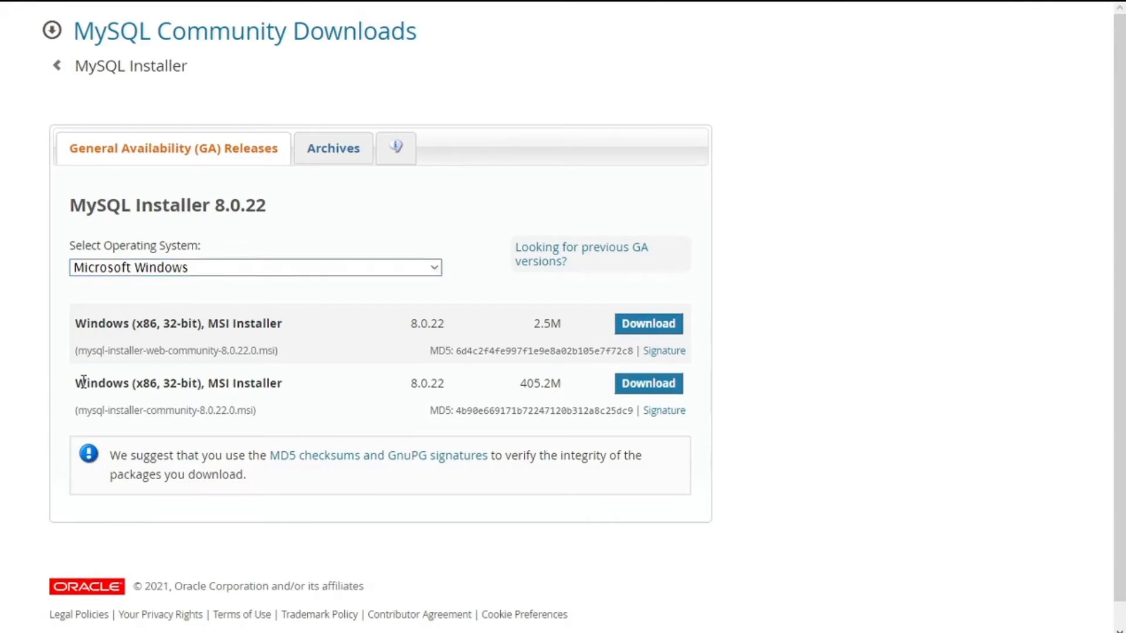
# Step: Download the 405.2M Windows MSI installer, mysql-installer-community-8.0.22.0.msi, without logging in or signing up
pyautogui.moveTo(75, 385); pyautogui.dragTo(248, 400)
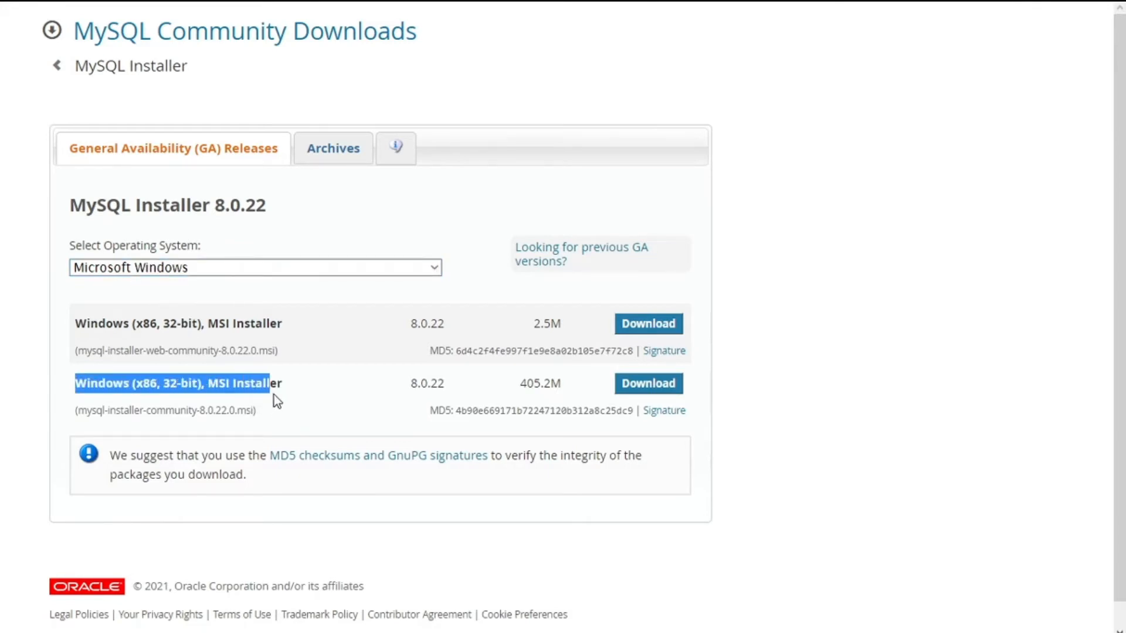
pyautogui.click(317, 383)
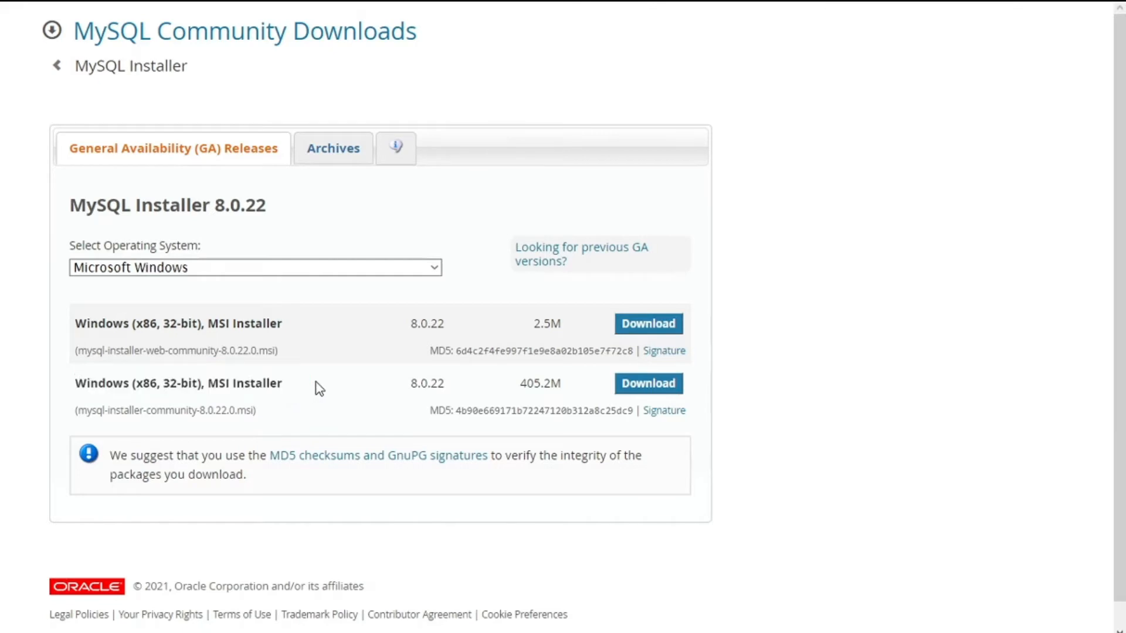
pyautogui.moveTo(519, 384); pyautogui.dragTo(569, 388)
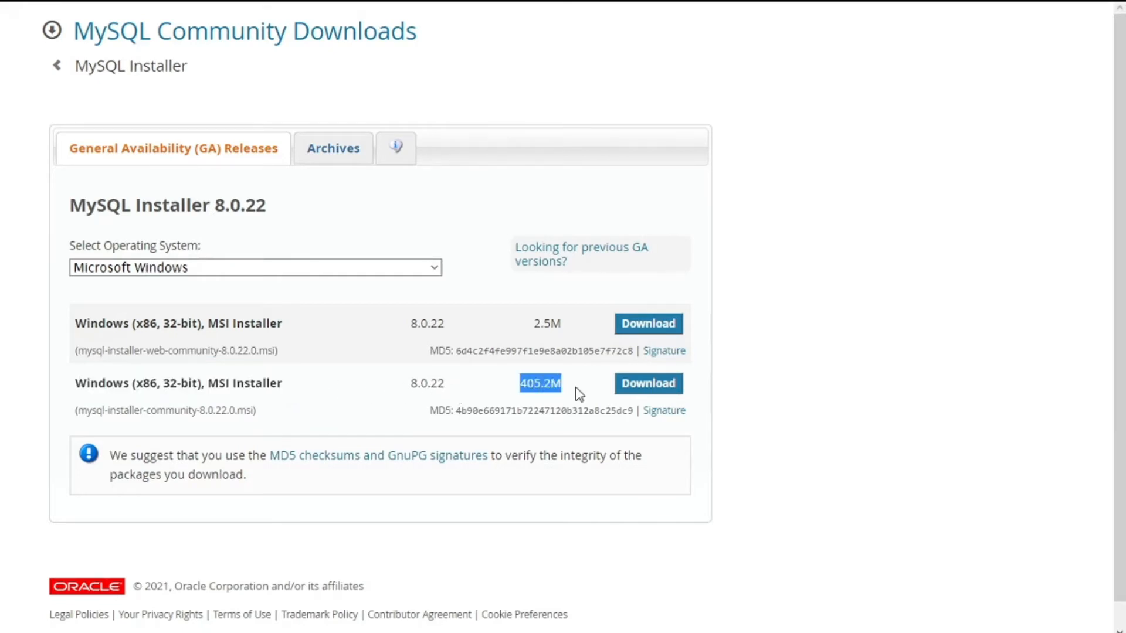
pyautogui.click(580, 395)
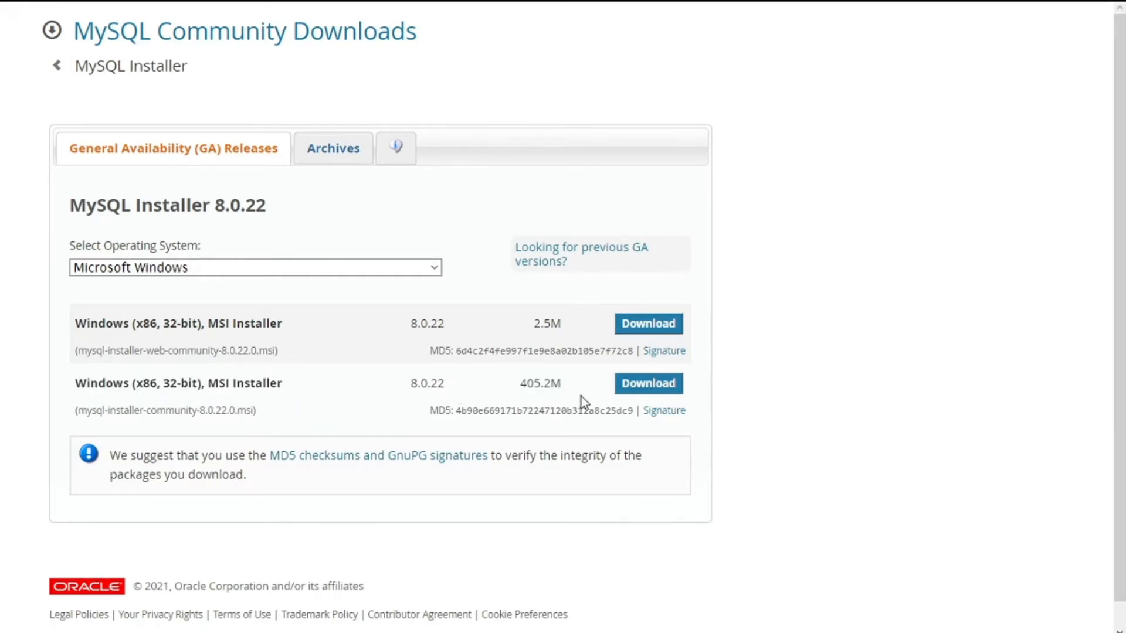
pyautogui.click(650, 384)
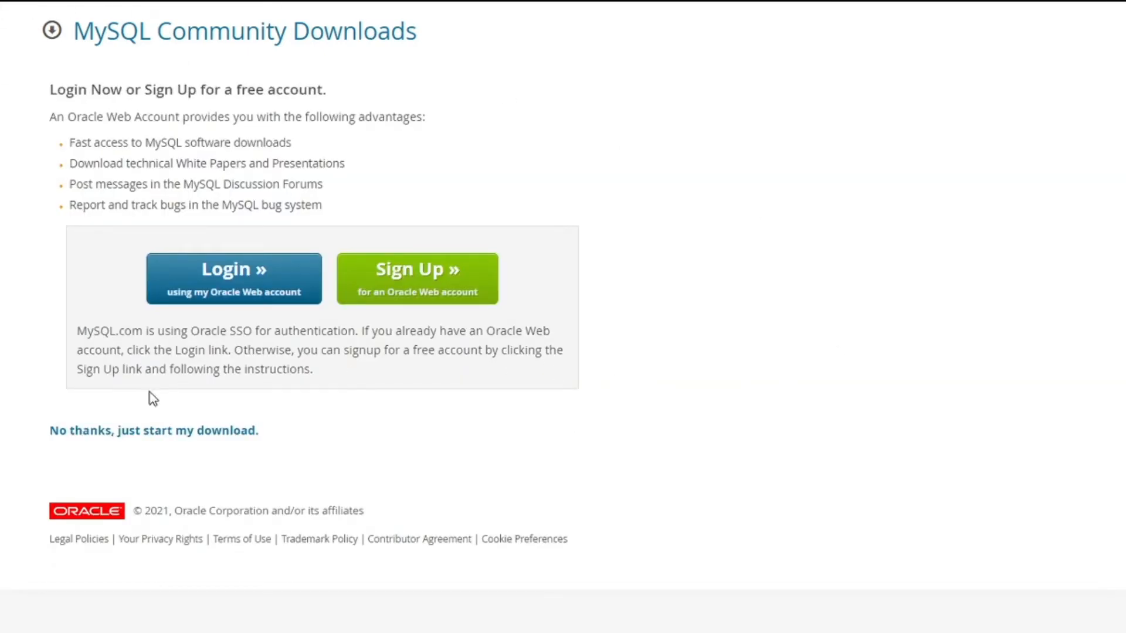
pyautogui.click(130, 434)
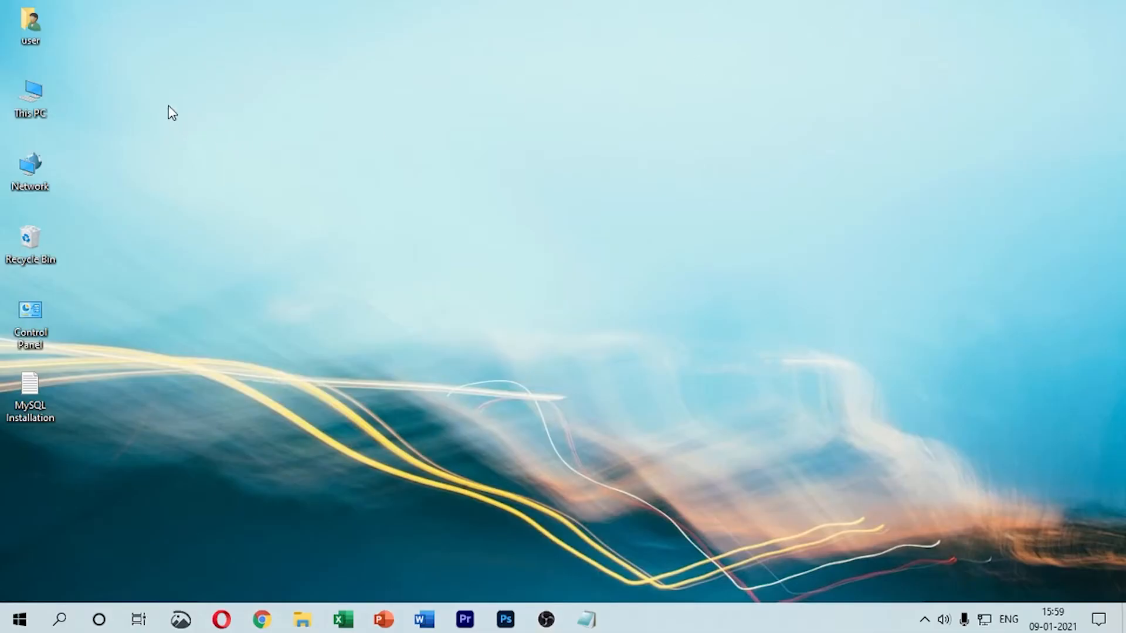
# Step: Launch mysql-installer-community-8.0.22.0 from the Downloads folder in File Explorer and close the folder window
pyautogui.doubleClick(47, 106)
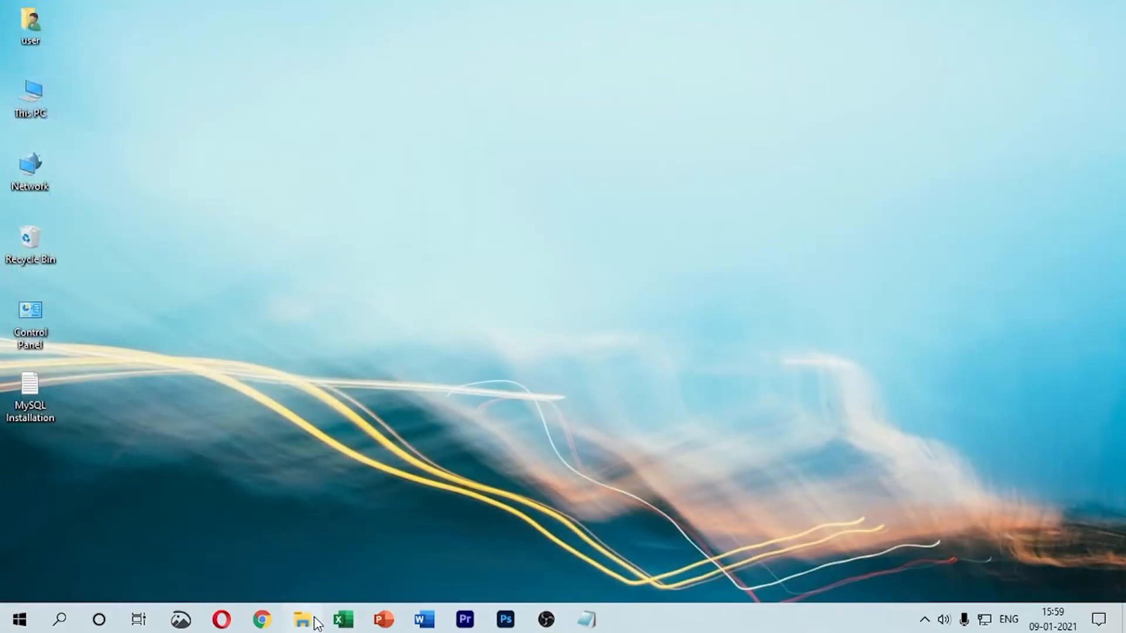
pyautogui.click(316, 619)
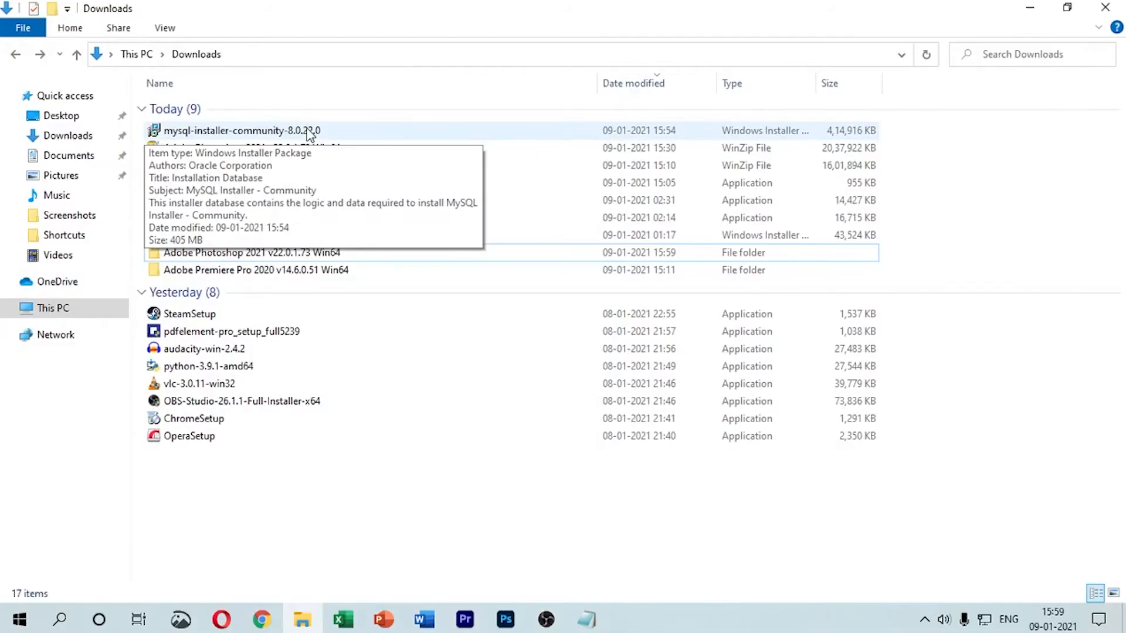
pyautogui.doubleClick(309, 132)
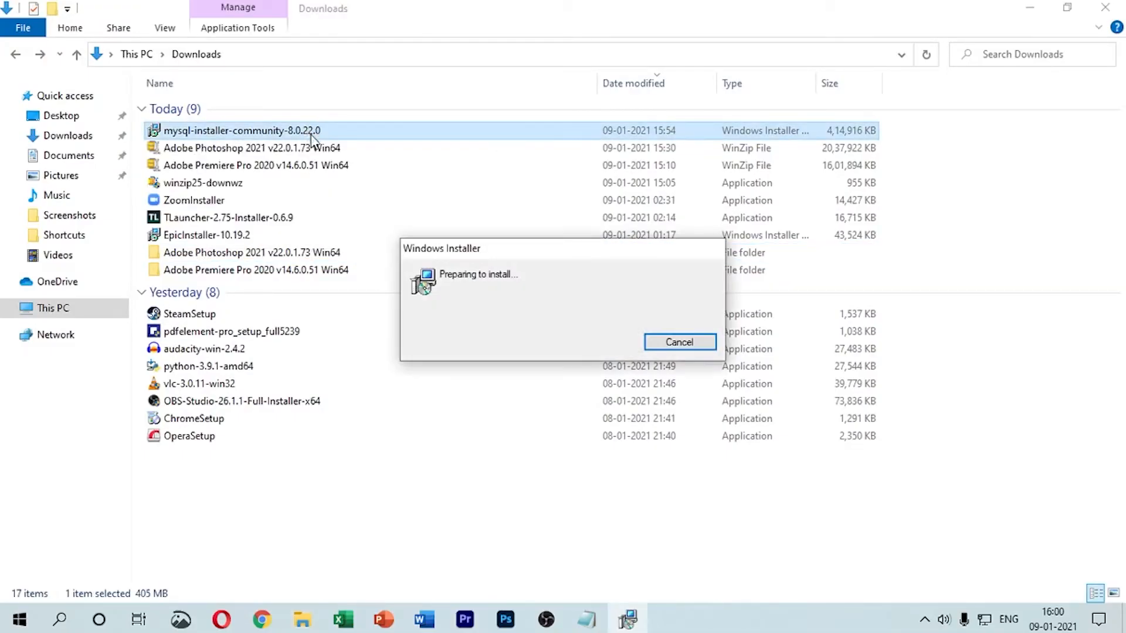
pyautogui.click(1105, 7)
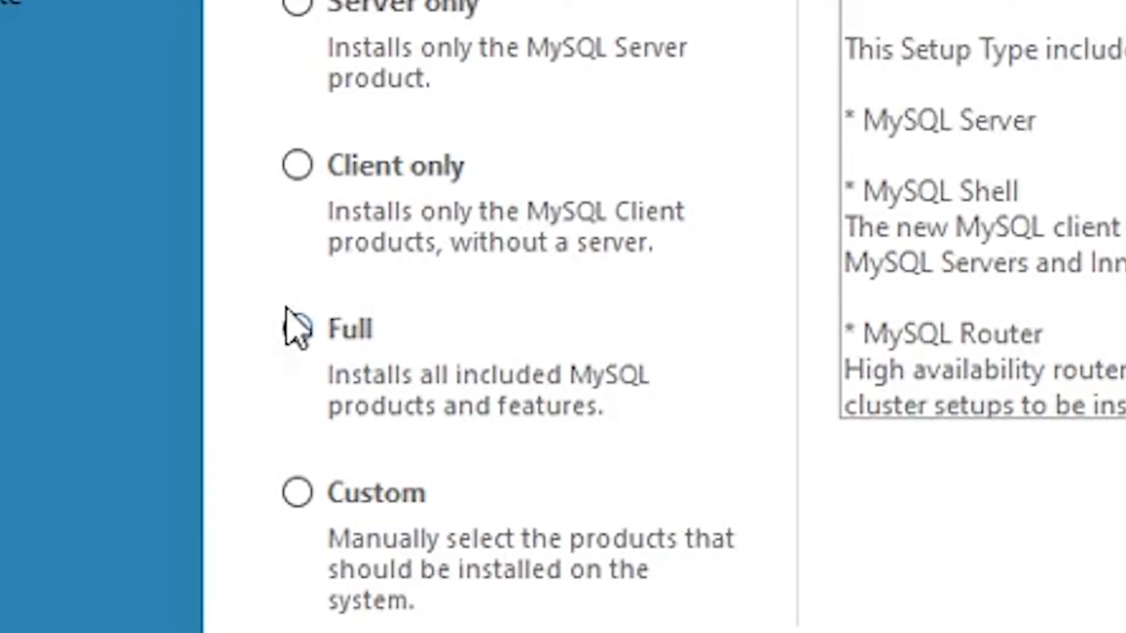
# Step: Choose the Full setup type for the MySQL installation and continue to the requirements check
pyautogui.click(295, 331)
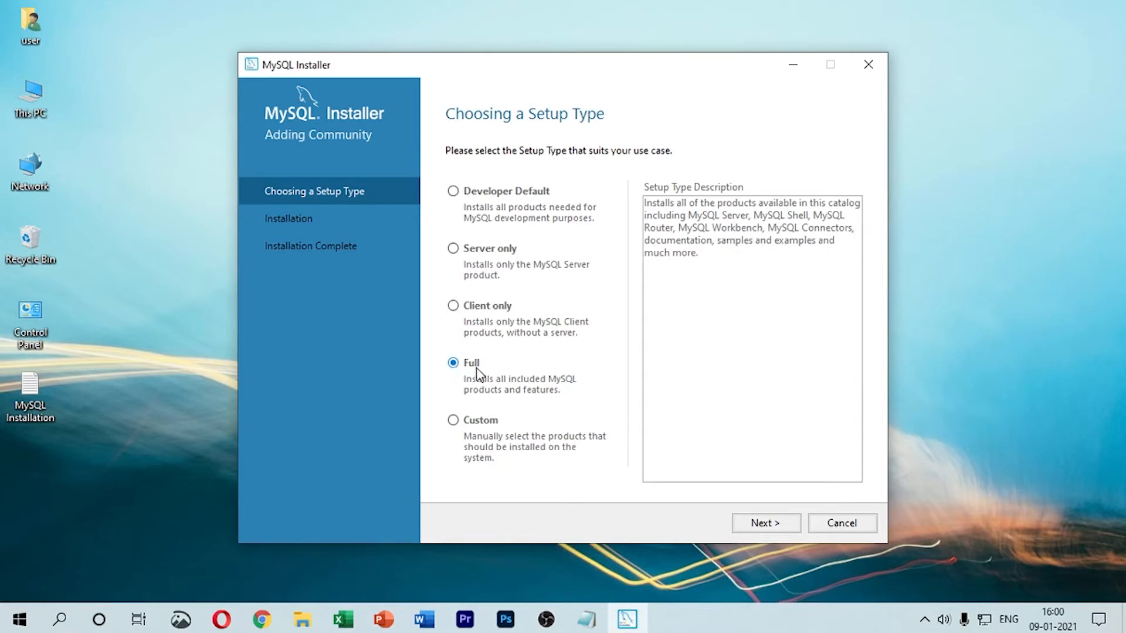
pyautogui.click(764, 523)
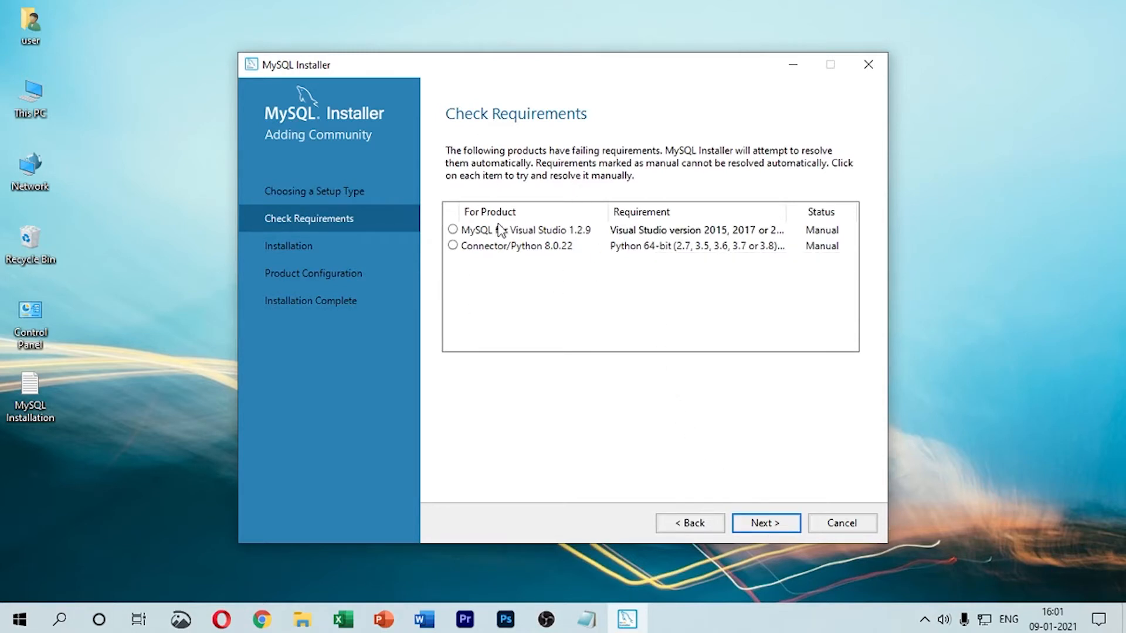
# Step: Recheck the manual requirements for MySQL for Visual Studio 1.2.9 and Connector/Python 8.0.22
pyautogui.click(775, 527)
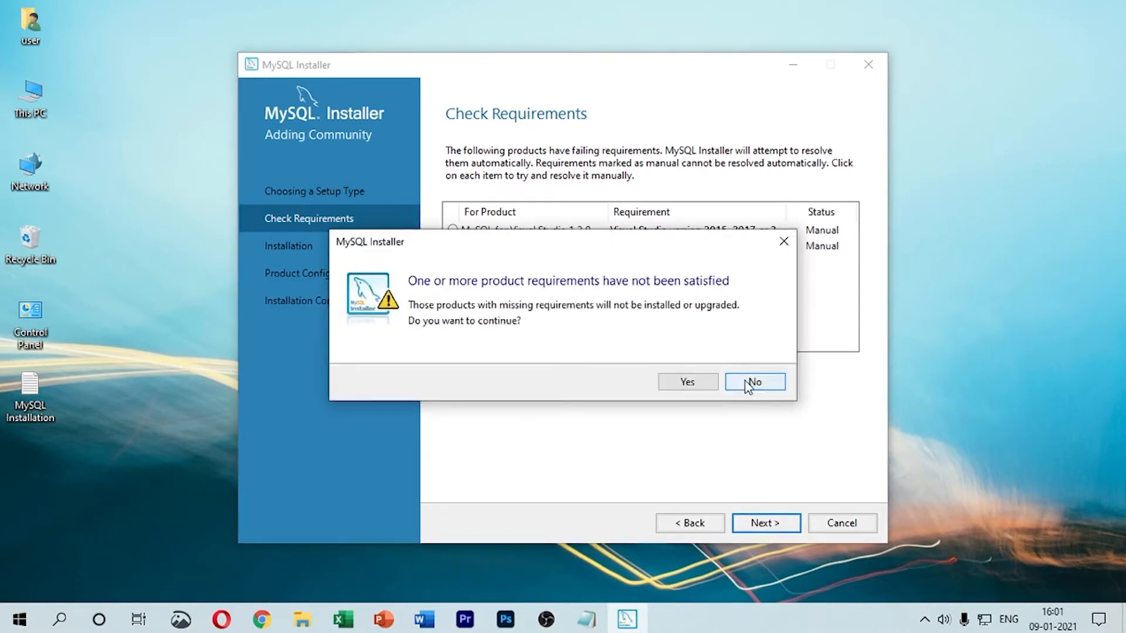
pyautogui.click(784, 241)
pyautogui.click(711, 233)
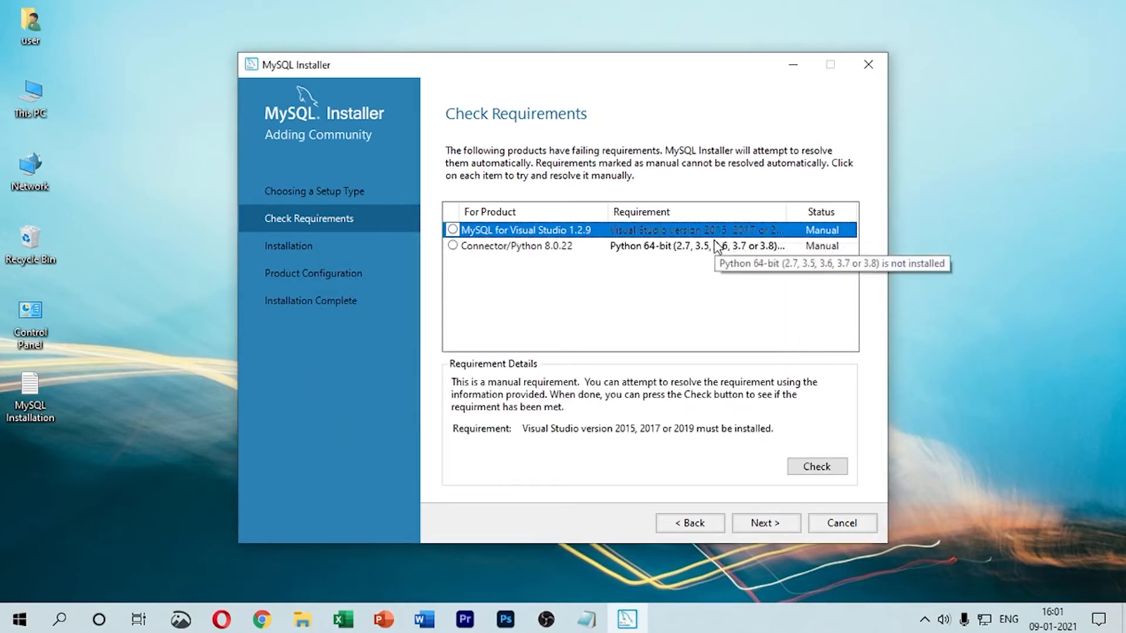
pyautogui.click(816, 465)
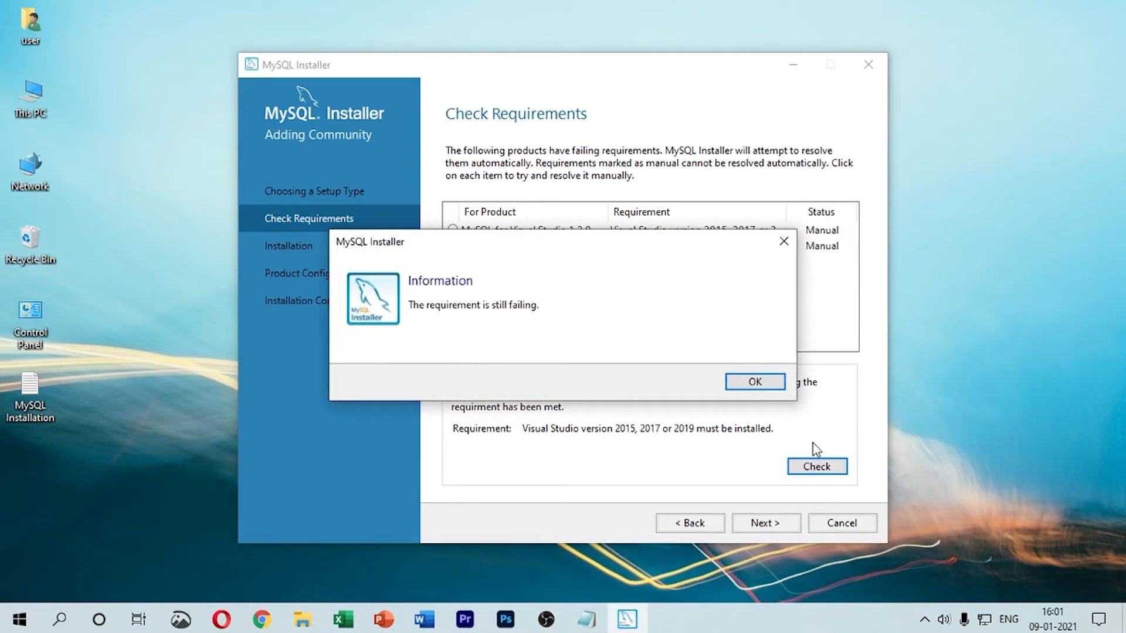
pyautogui.click(762, 382)
pyautogui.click(548, 246)
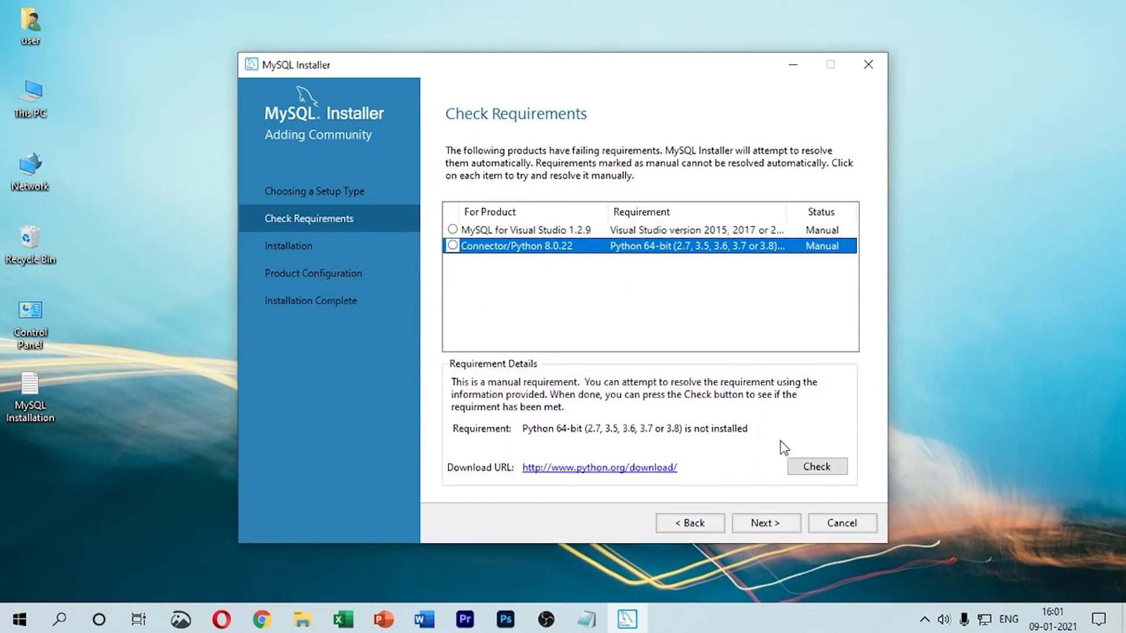
pyautogui.click(805, 464)
pyautogui.click(762, 384)
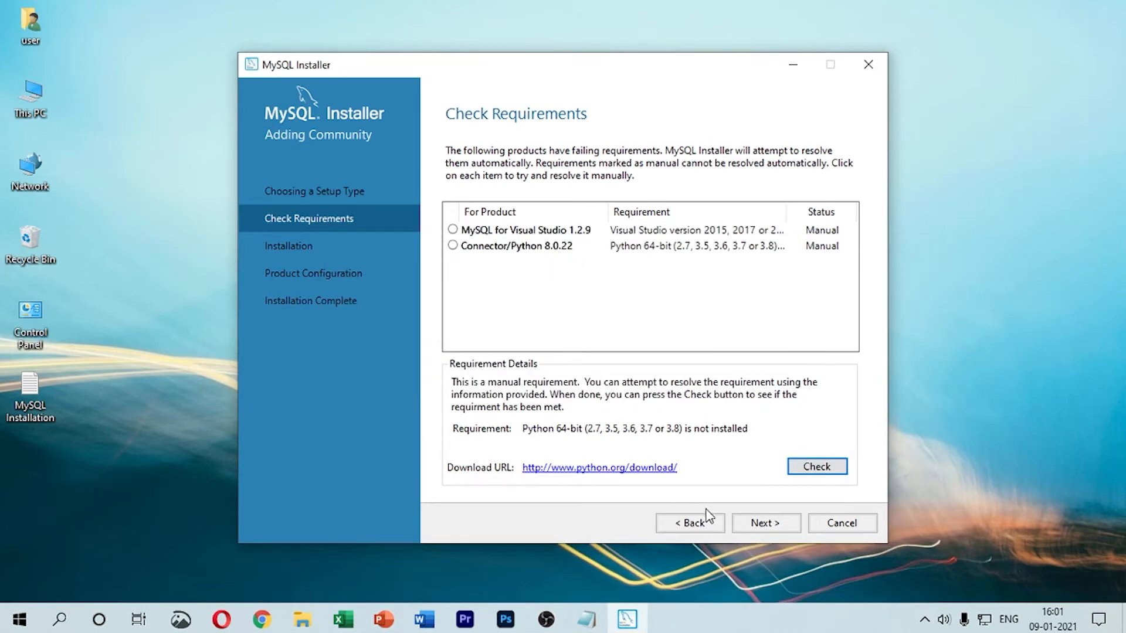
# Step: Continue without the products whose requirements are missing and execute the installation of the listed MySQL products
pyautogui.click(751, 525)
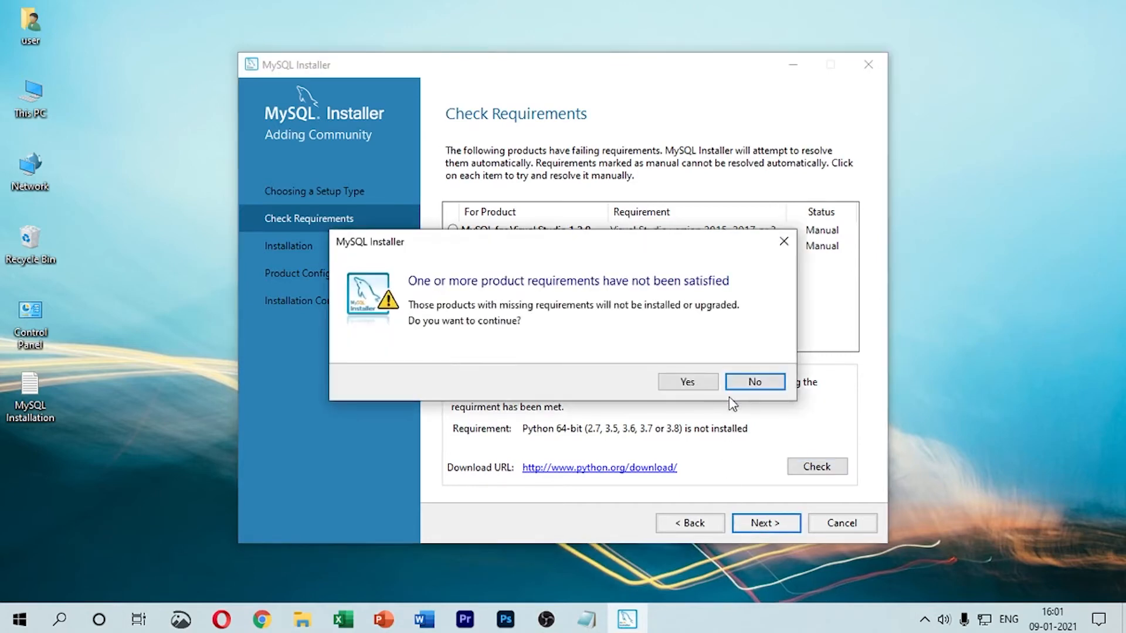
pyautogui.click(697, 382)
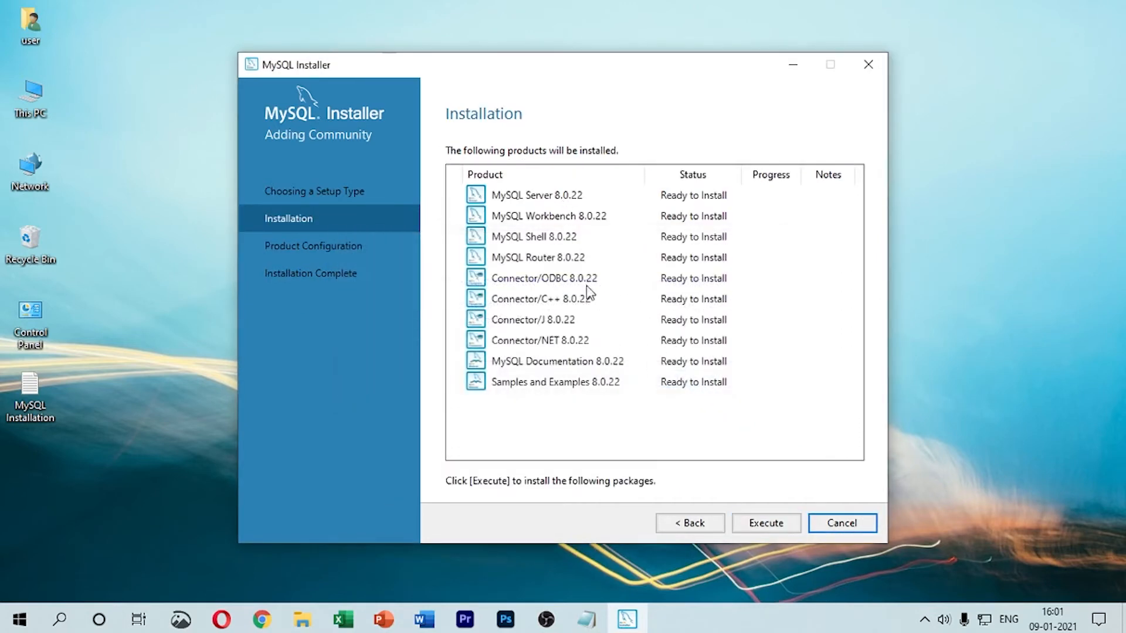
pyautogui.click(758, 525)
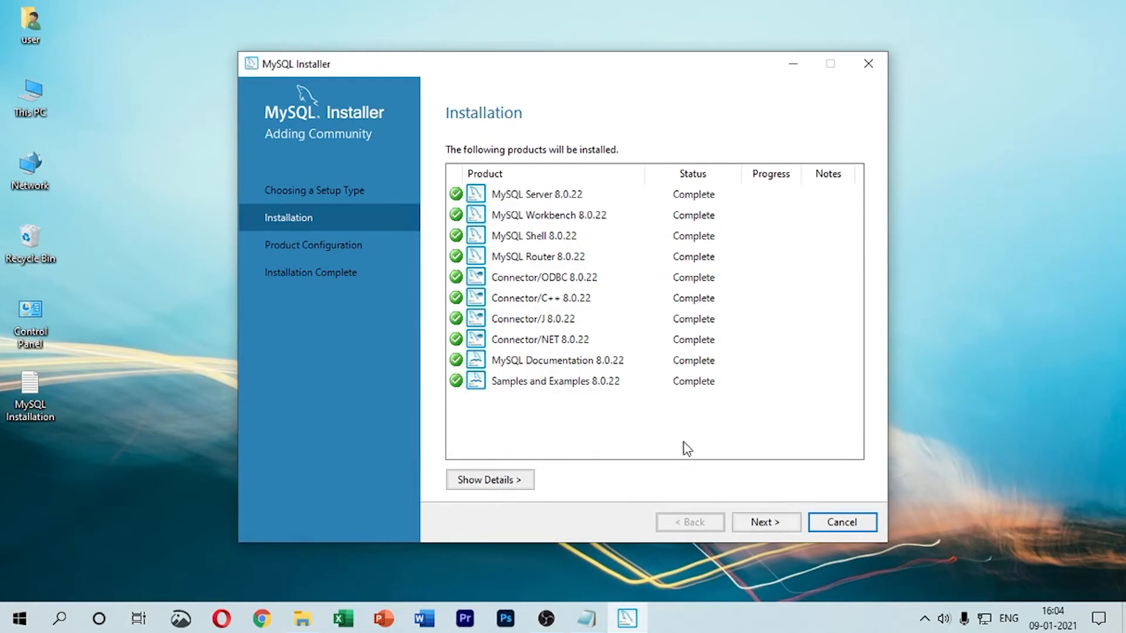
# Step: Configure MySQL Server as a Development Computer with the default connectivity settings and strong password encryption for authentication
pyautogui.click(760, 523)
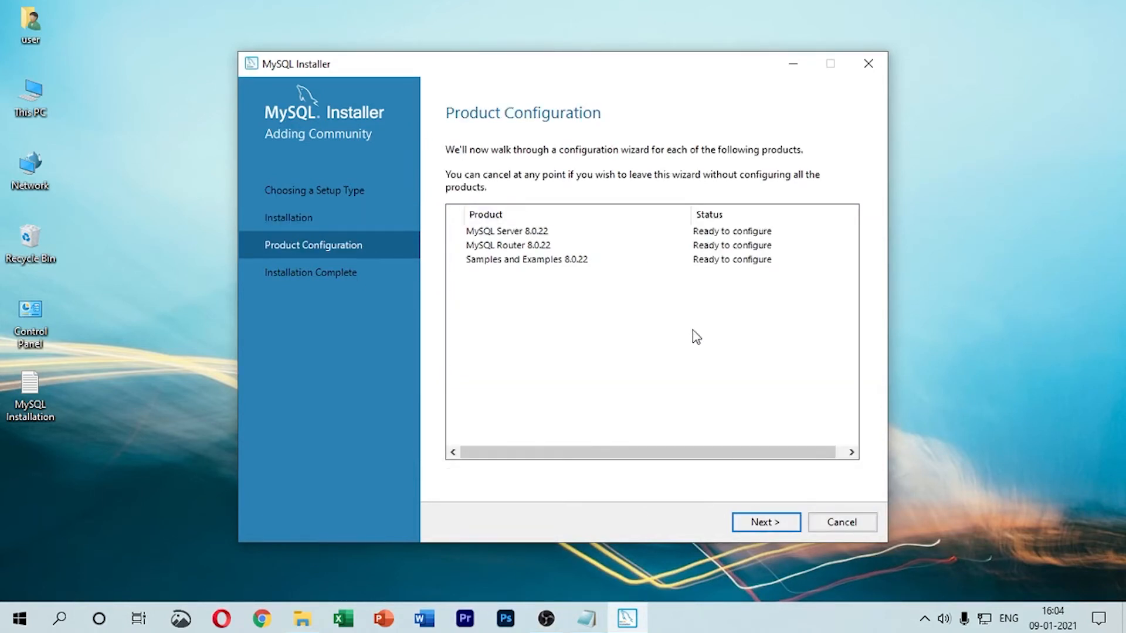
pyautogui.click(756, 523)
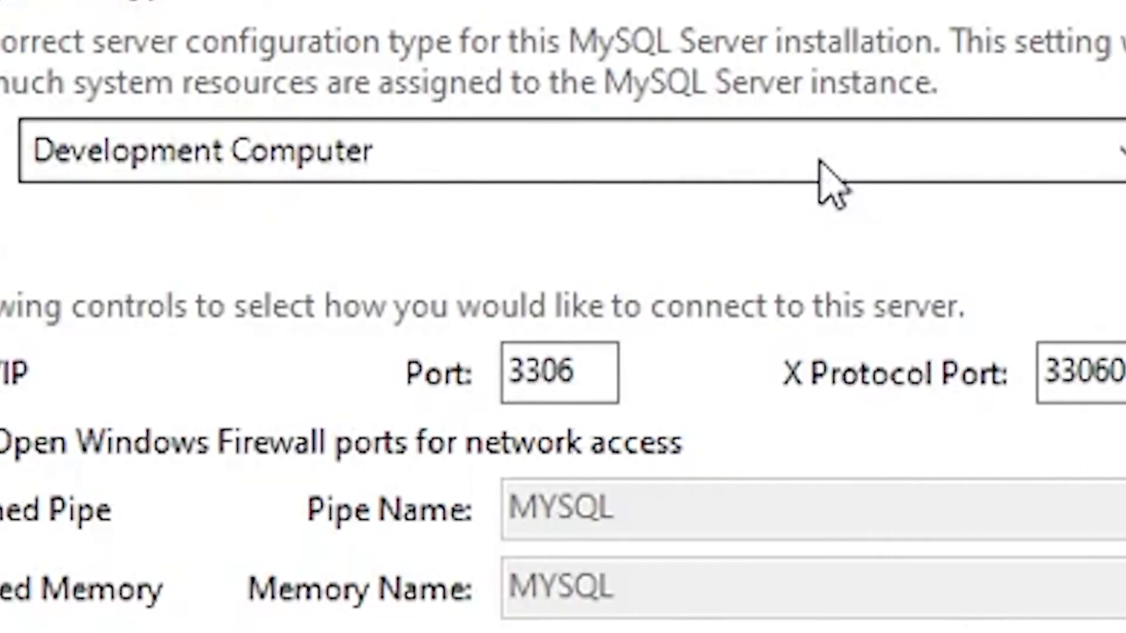
pyautogui.click(753, 193)
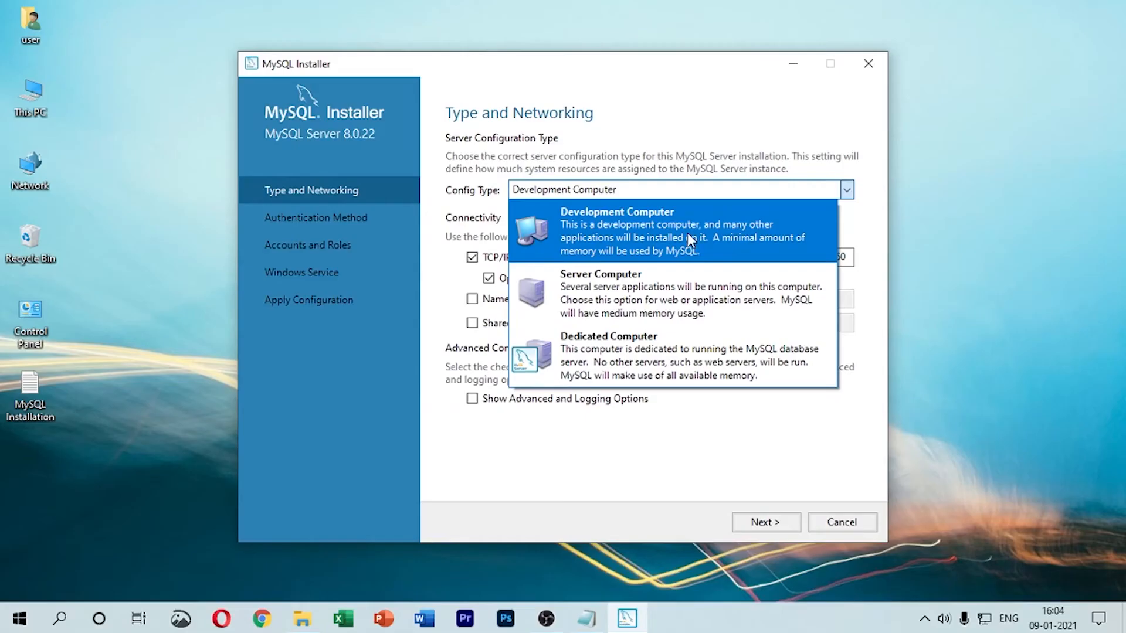
pyautogui.click(688, 236)
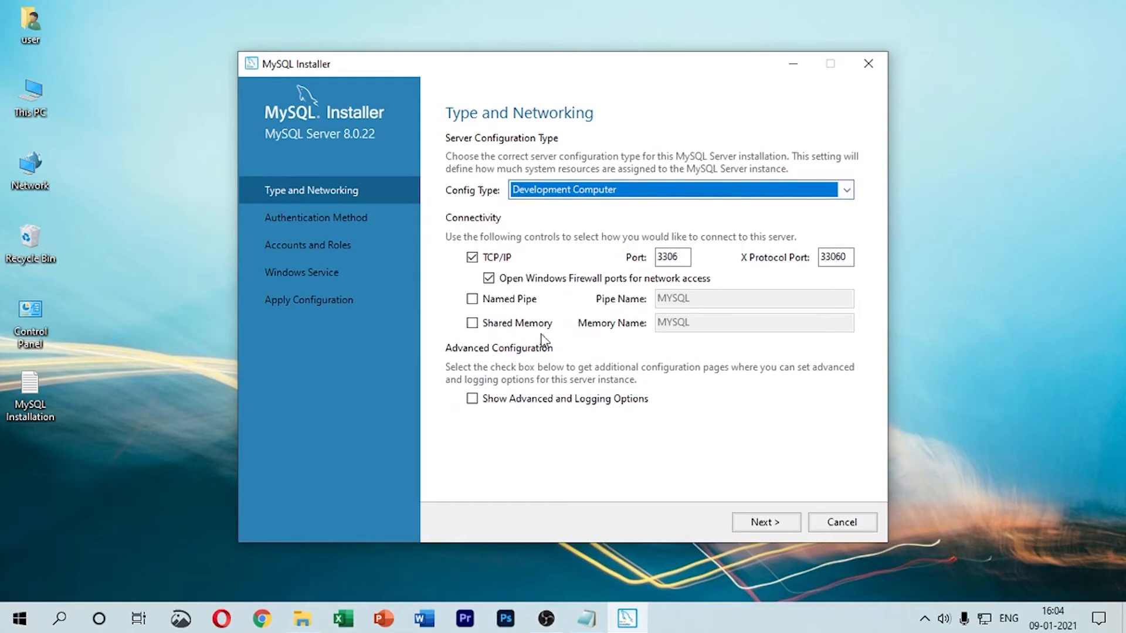
pyautogui.click(753, 523)
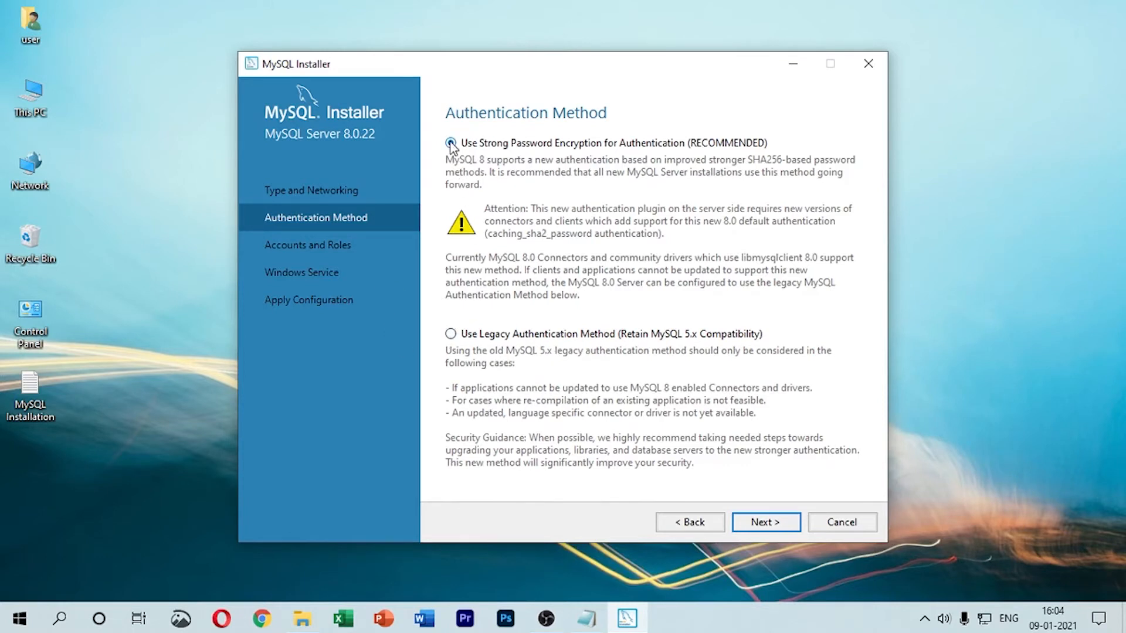
pyautogui.click(773, 524)
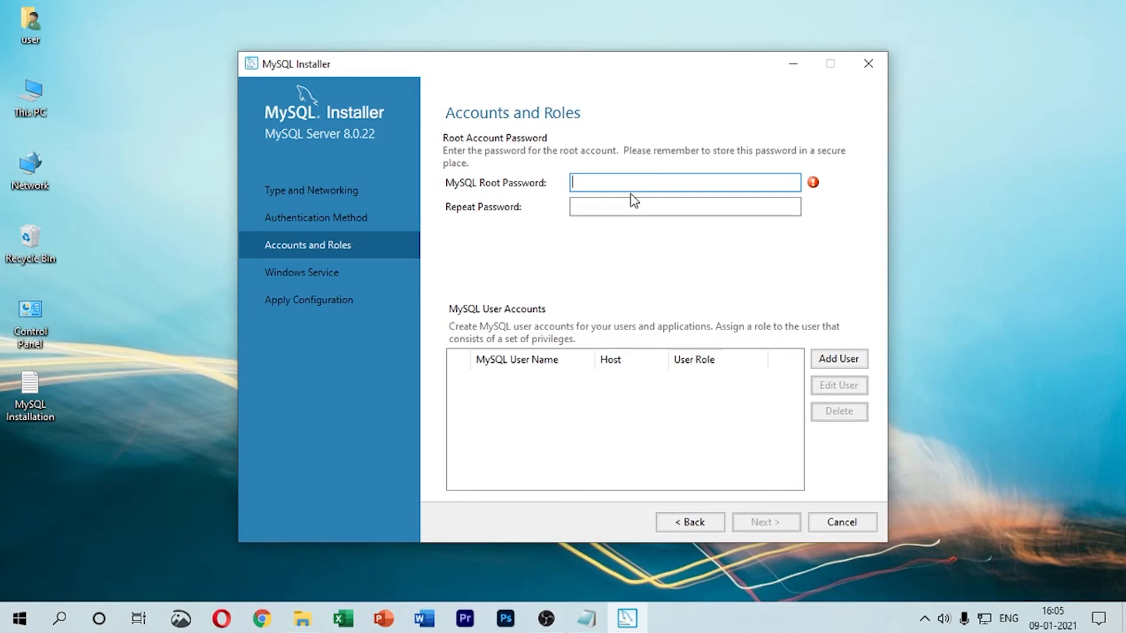
# Step: Enter and repeat the MySQL root password, and accept the default Windows service settings
pyautogui.write('root')
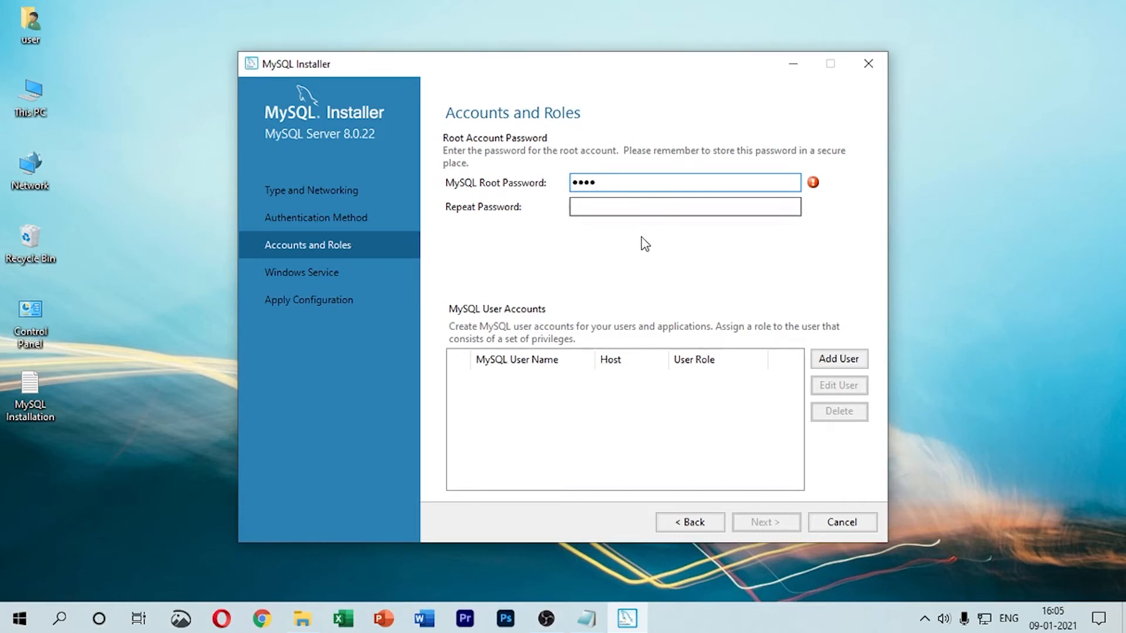
pyautogui.click(648, 205)
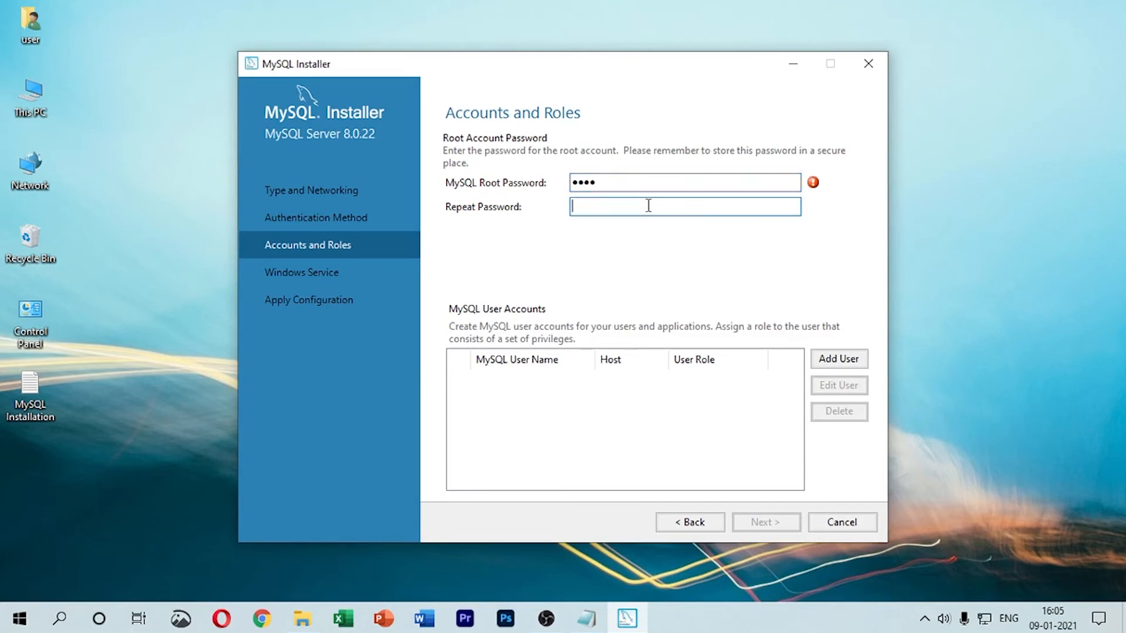
pyautogui.write('root')
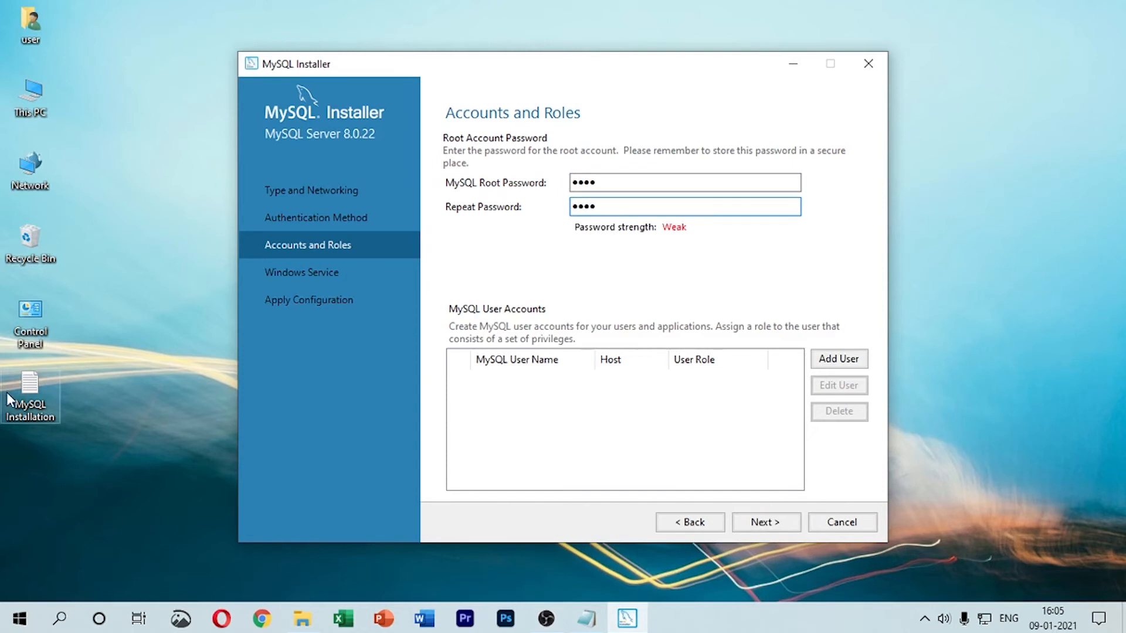
pyautogui.click(755, 525)
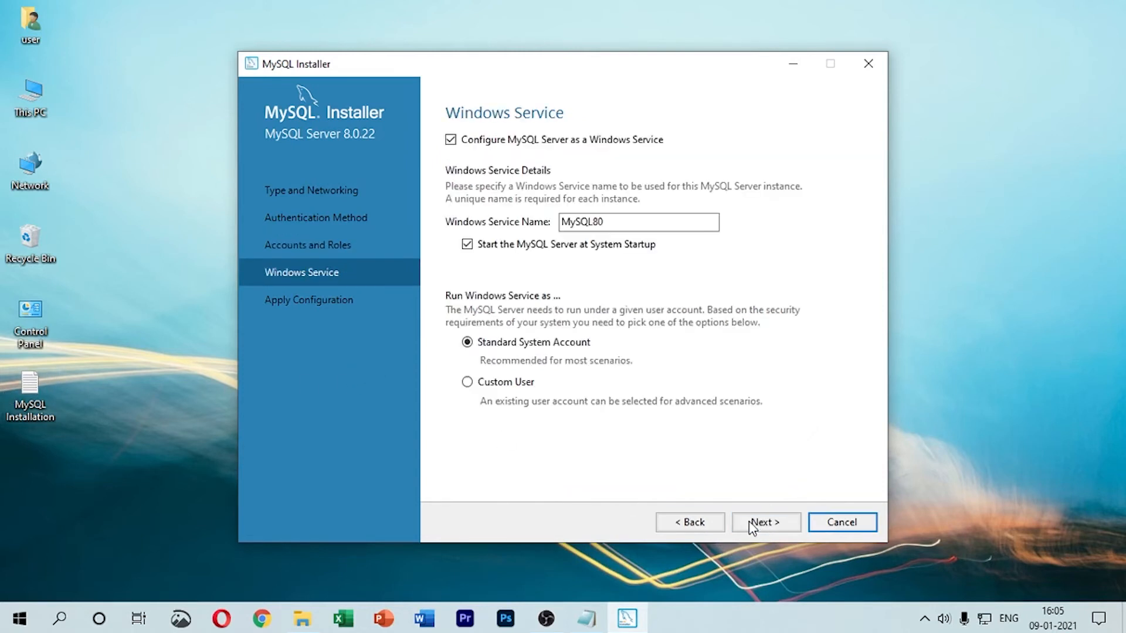
pyautogui.click(758, 529)
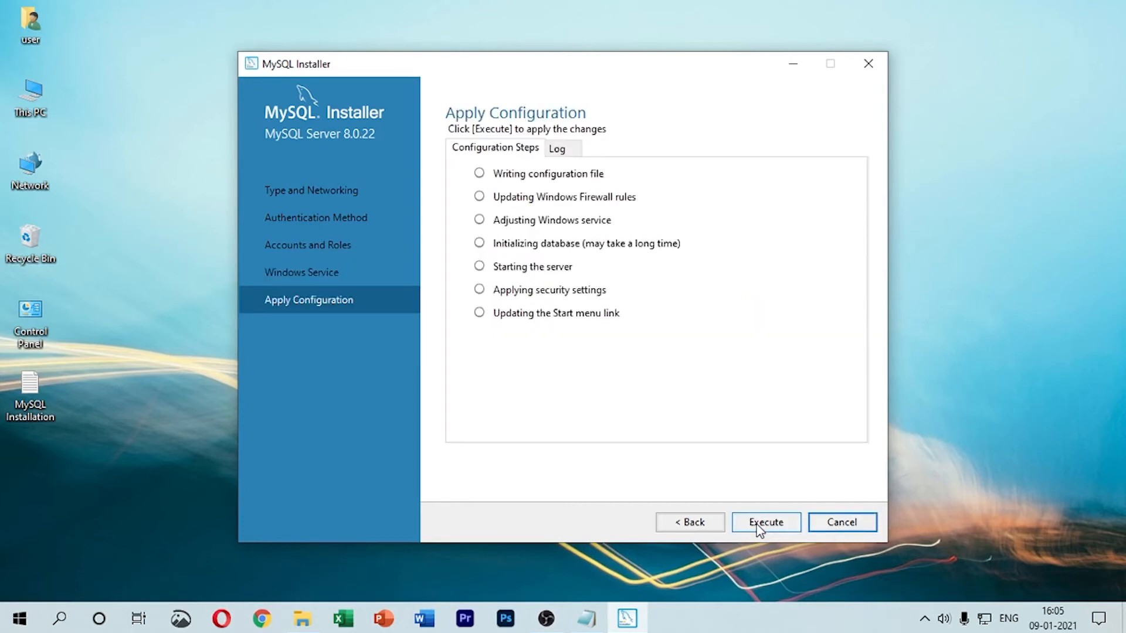
# Step: Apply the MySQL Server 8.0.22 configuration and finish the MySQL Router configuration without bootstrapping it for InnoDB cluster
pyautogui.click(760, 530)
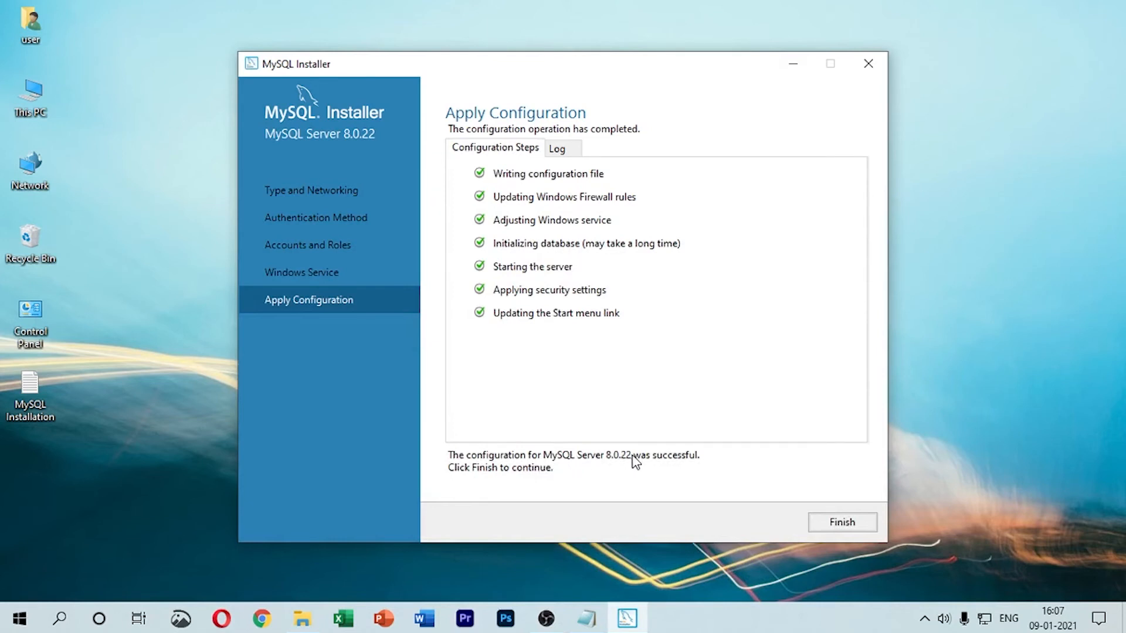
pyautogui.click(856, 528)
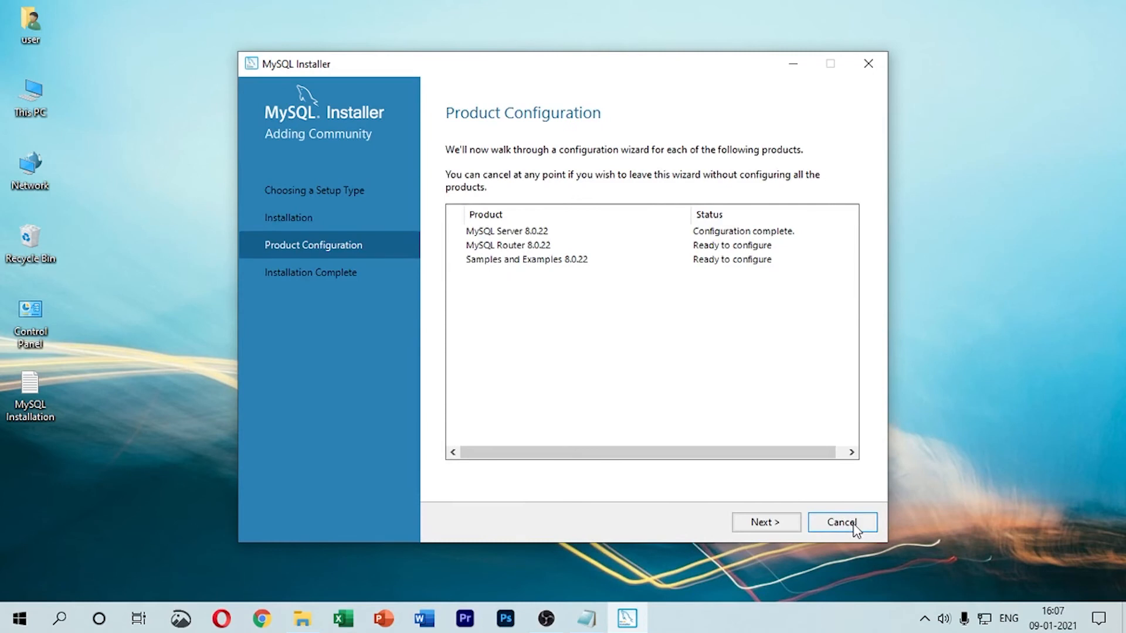
pyautogui.click(791, 527)
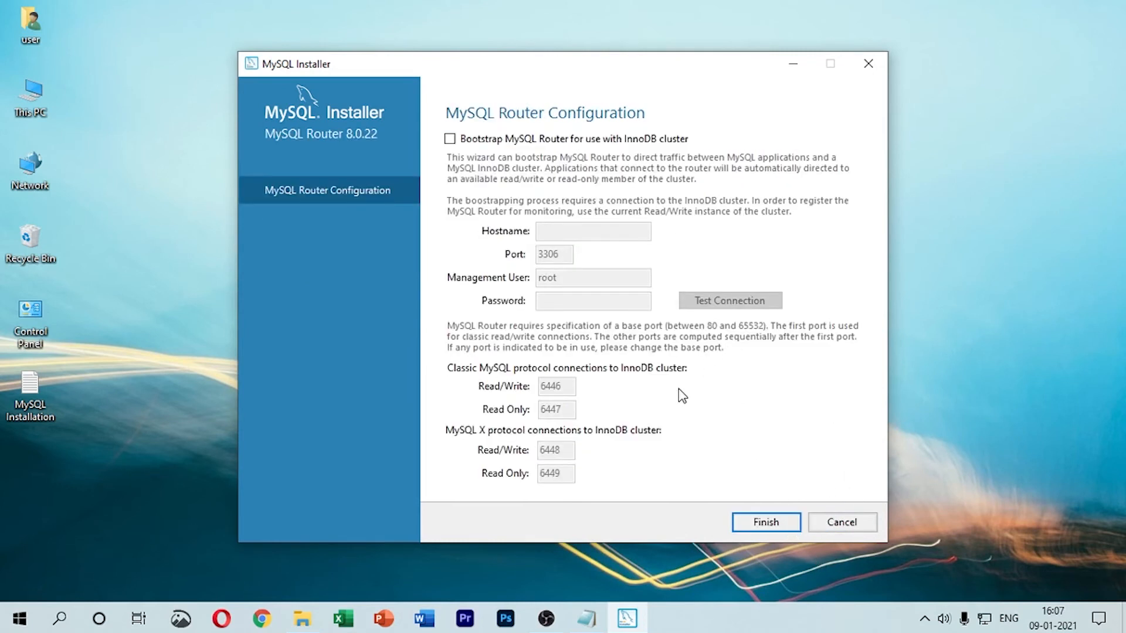
pyautogui.click(775, 527)
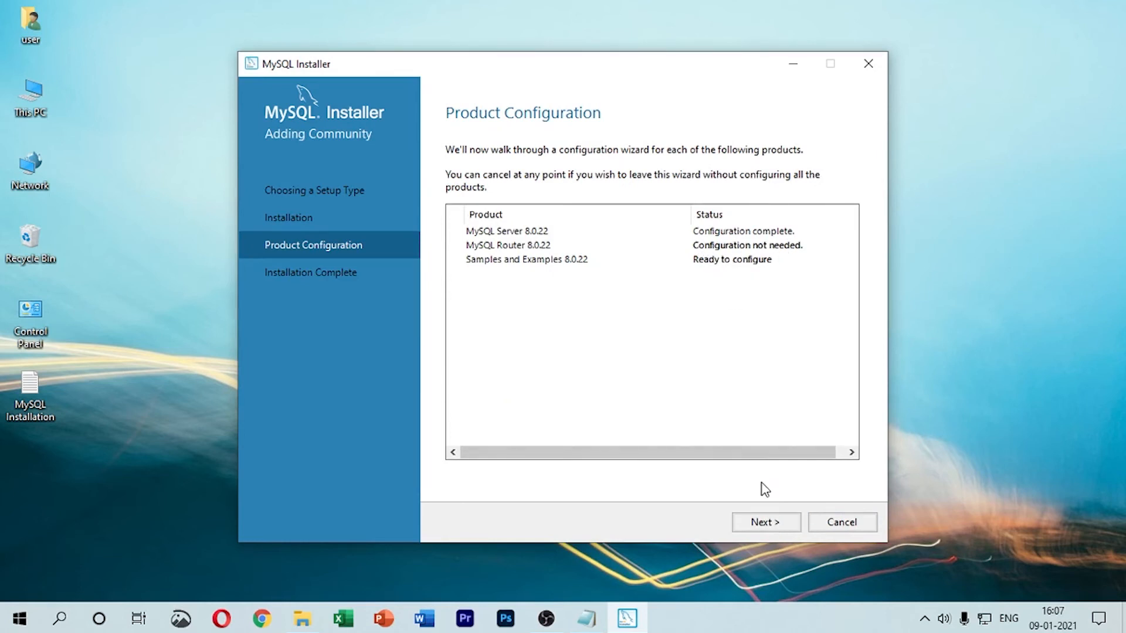
# Step: Enter the root account's password, check the connection to MySQL Server 8.0.22, and apply the Samples and Examples configuration
pyautogui.click(772, 519)
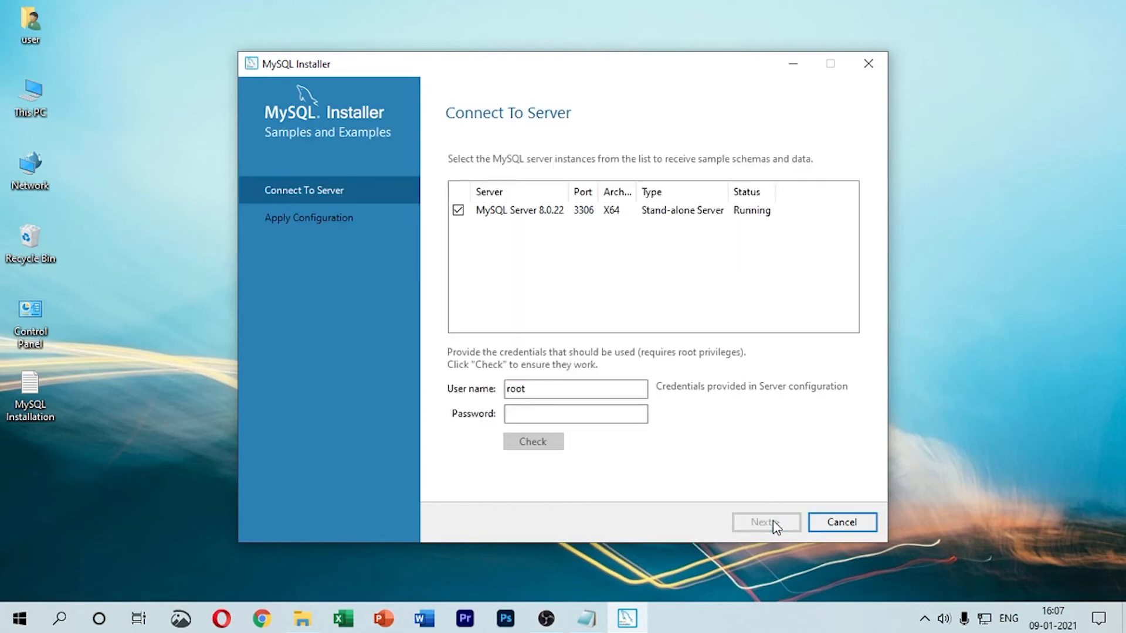
pyautogui.click(608, 416)
pyautogui.write('root')
pyautogui.click(552, 443)
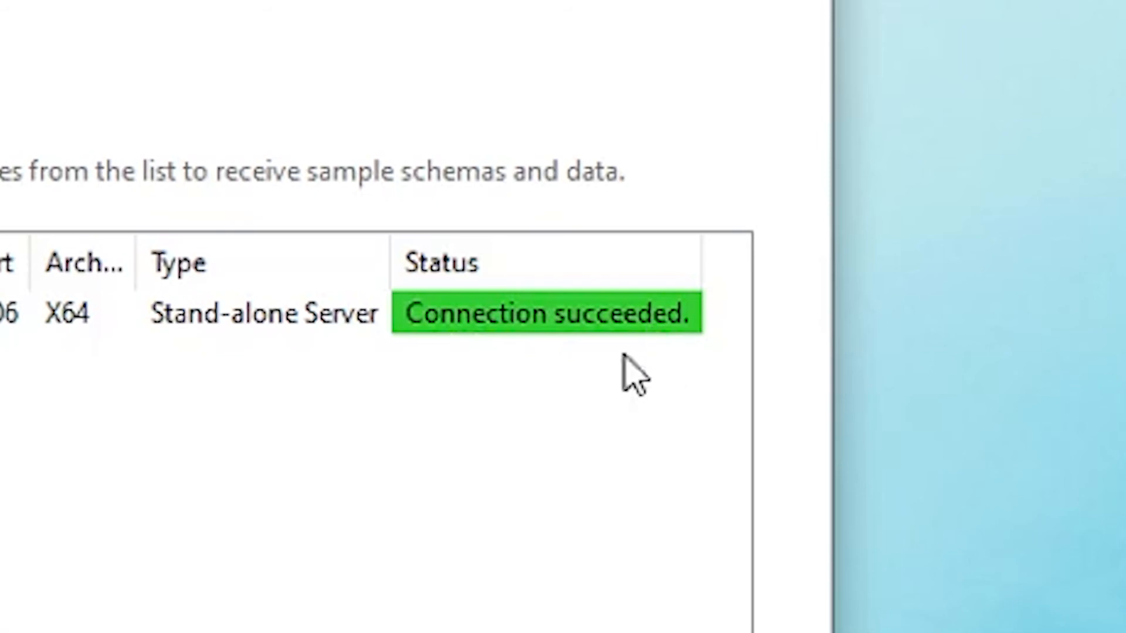
pyautogui.click(756, 524)
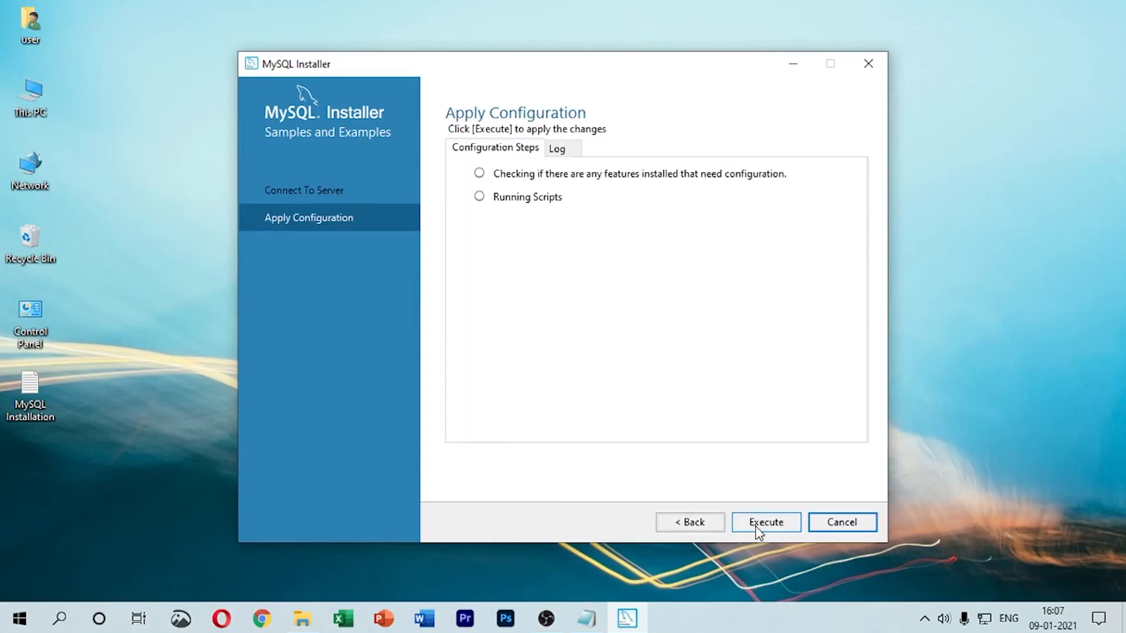
pyautogui.click(757, 526)
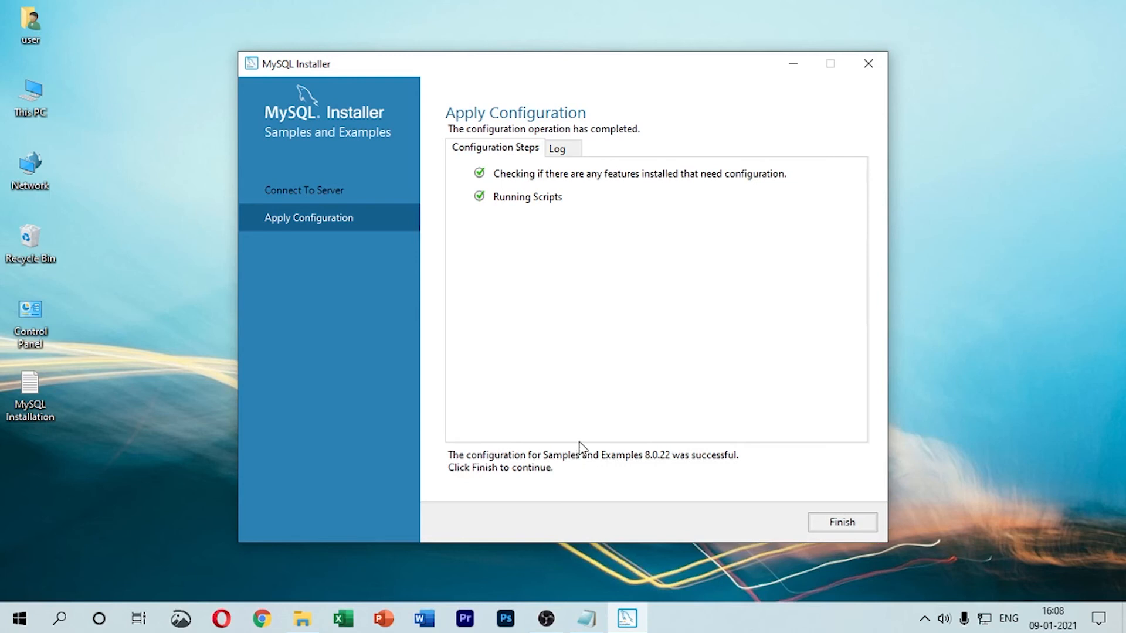
pyautogui.click(821, 521)
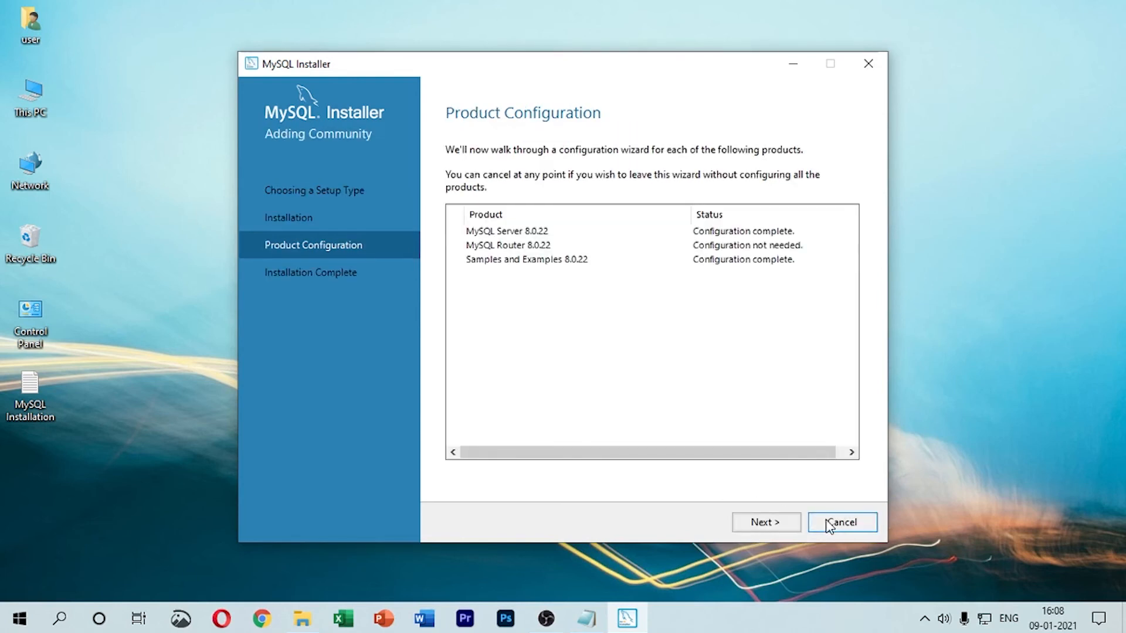
# Step: Finish the installation with only MySQL Shell set to start after setup, not MySQL Workbench, and close the MySQL Shell window
pyautogui.click(789, 522)
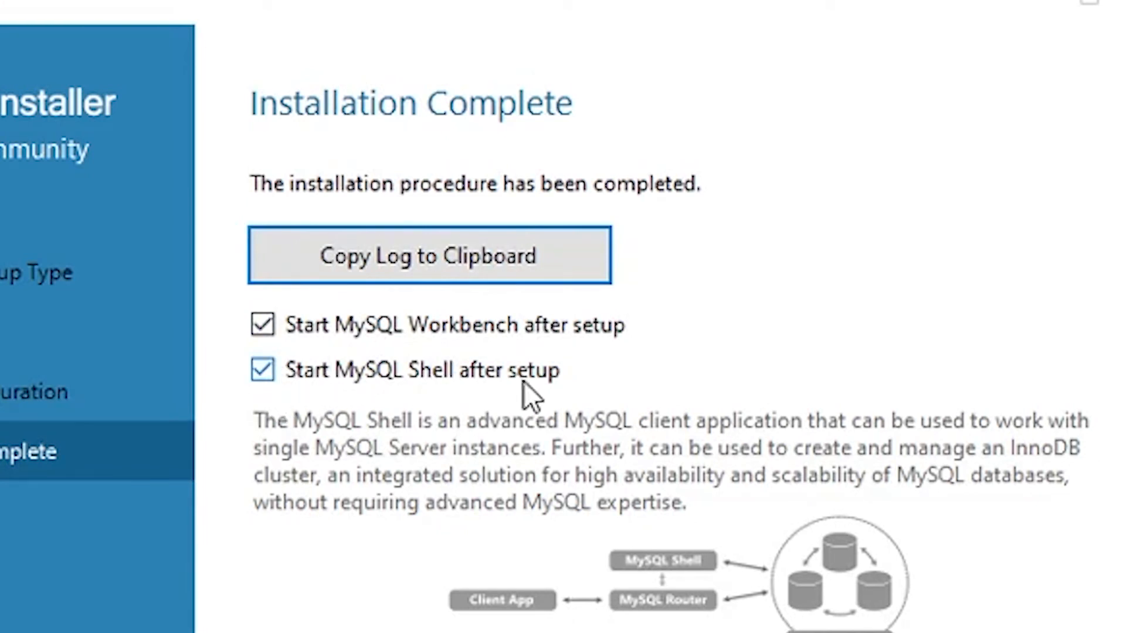
pyautogui.click(295, 331)
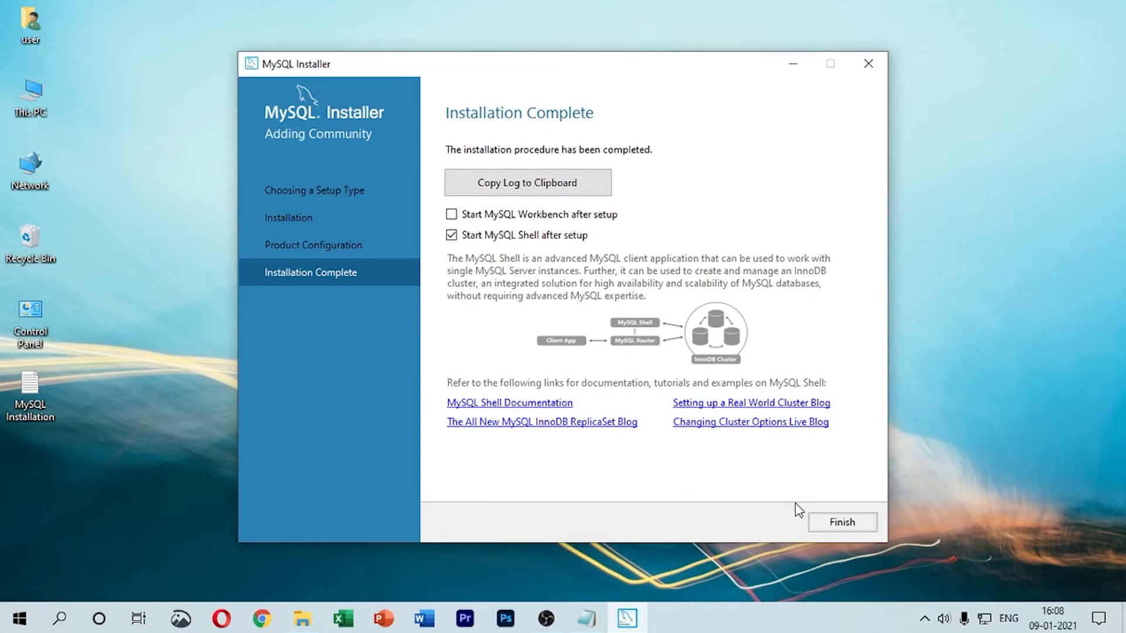
pyautogui.click(834, 520)
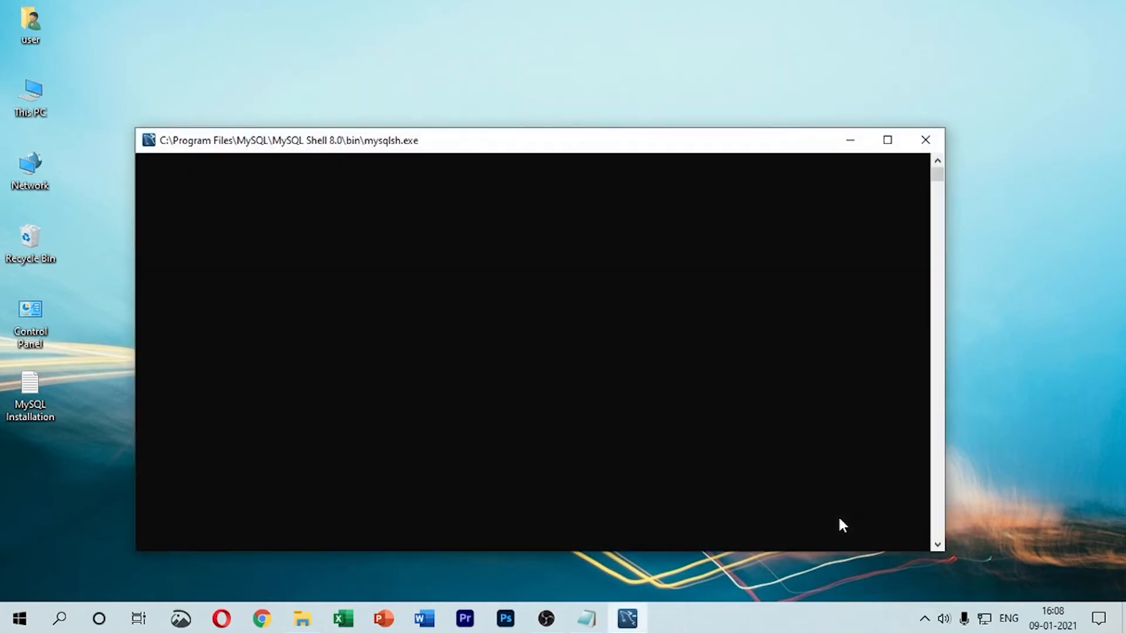
pyautogui.click(927, 139)
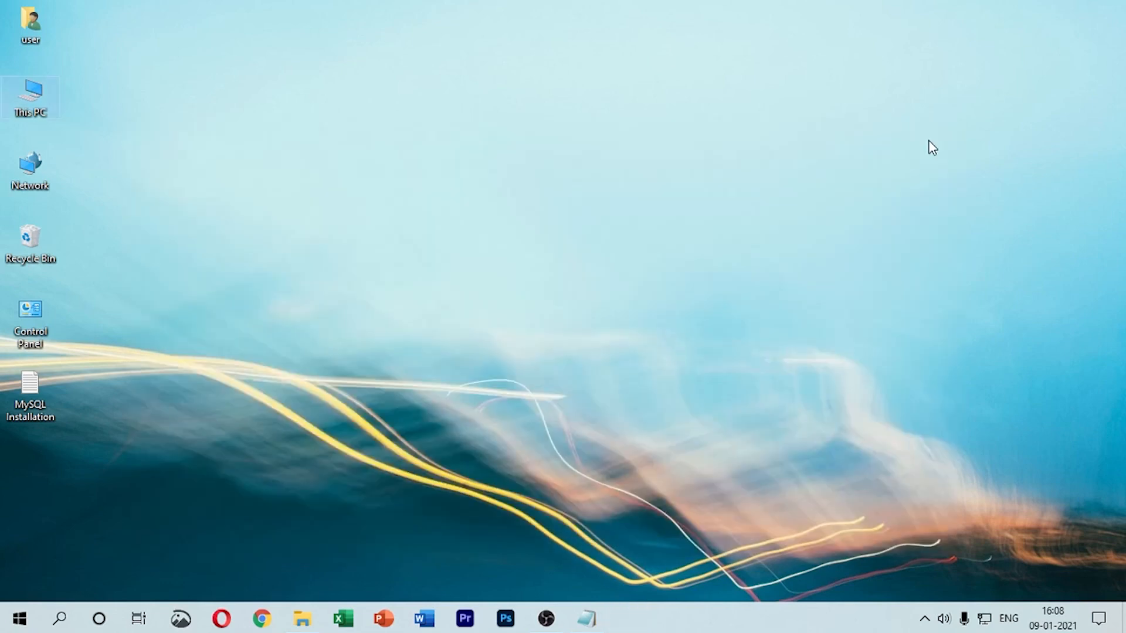
# Step: Open MySQL 8.0 Command Line Client, log in with the MySQL root password, and move its window slightly
pyautogui.click(20, 619)
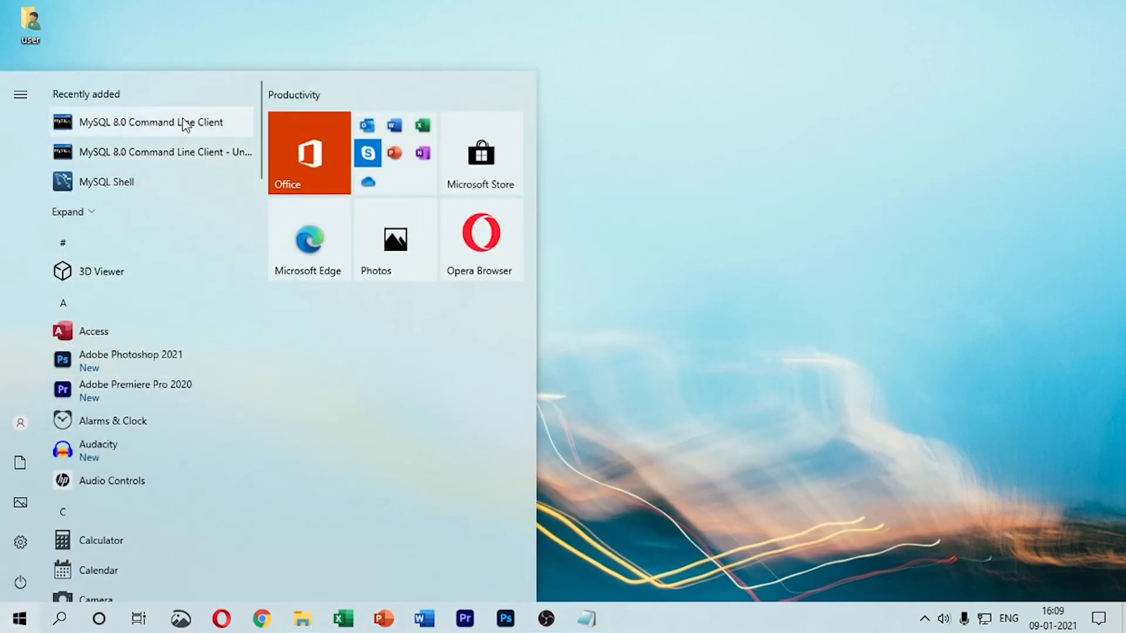
pyautogui.click(166, 129)
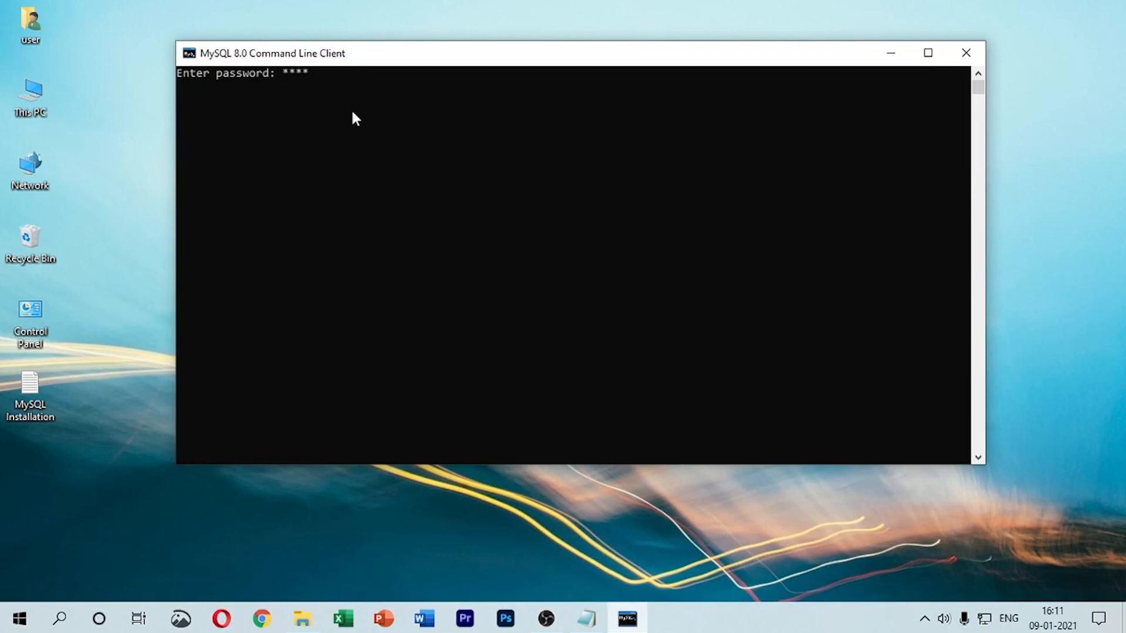
pyautogui.press('Return')
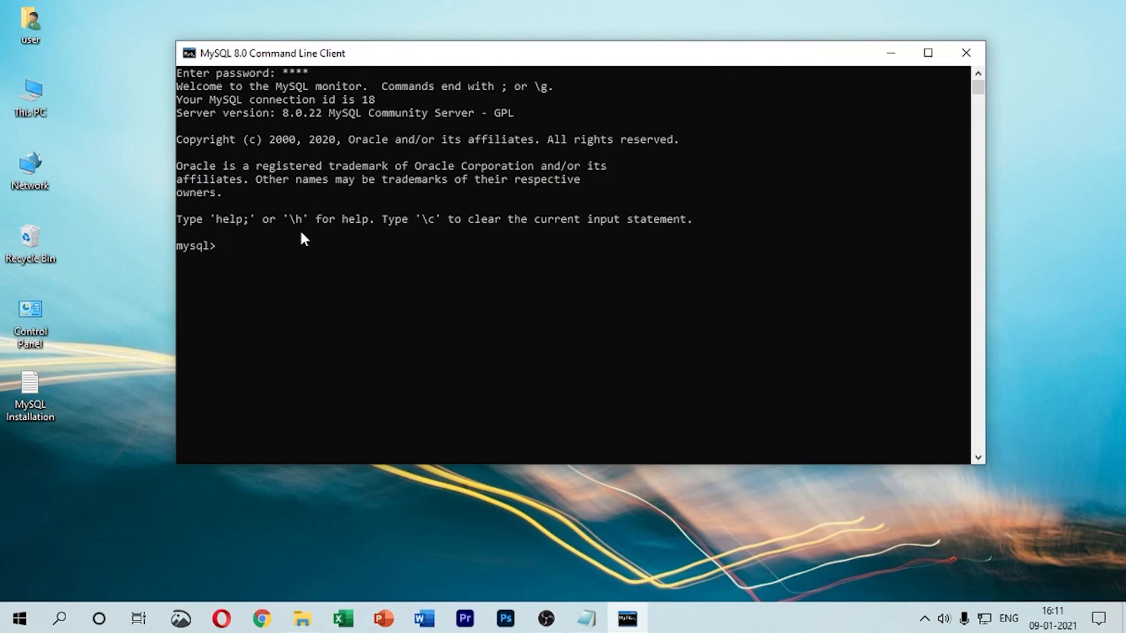
pyautogui.moveTo(411, 62); pyautogui.dragTo(374, 54)
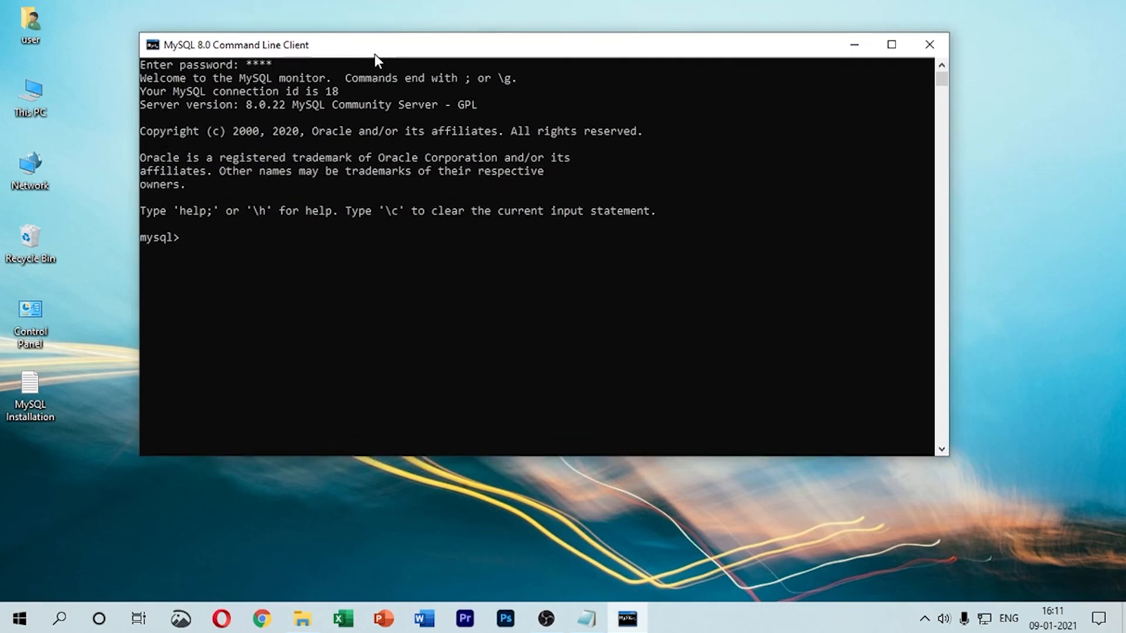